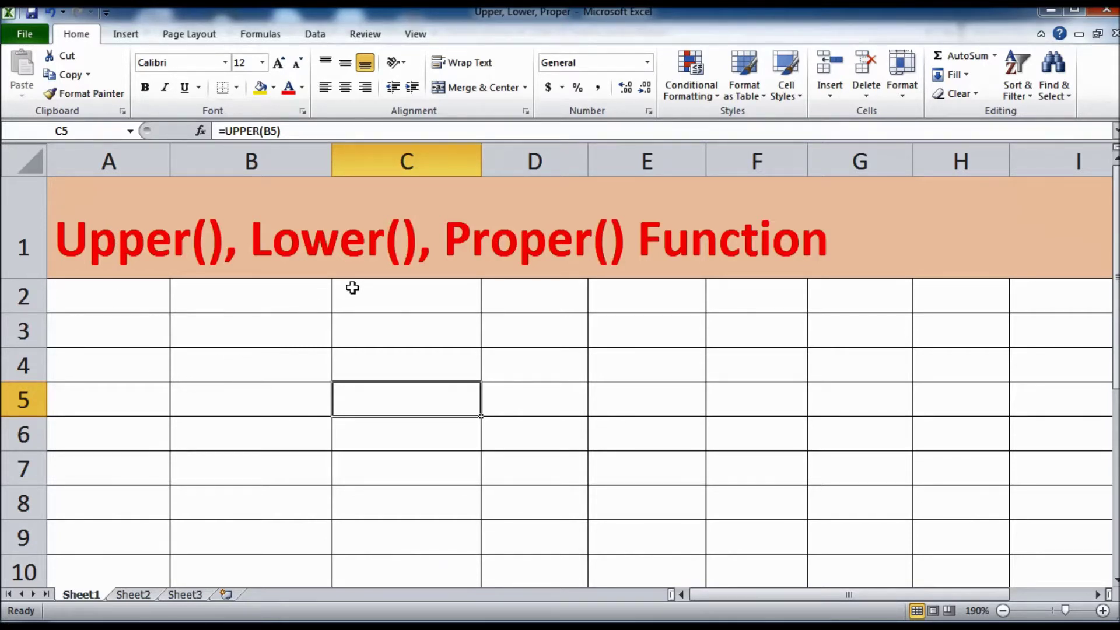
- Enter the 'Emp Name' header in A3 and the first employee name in A4, then autofit column A
click(135, 328)
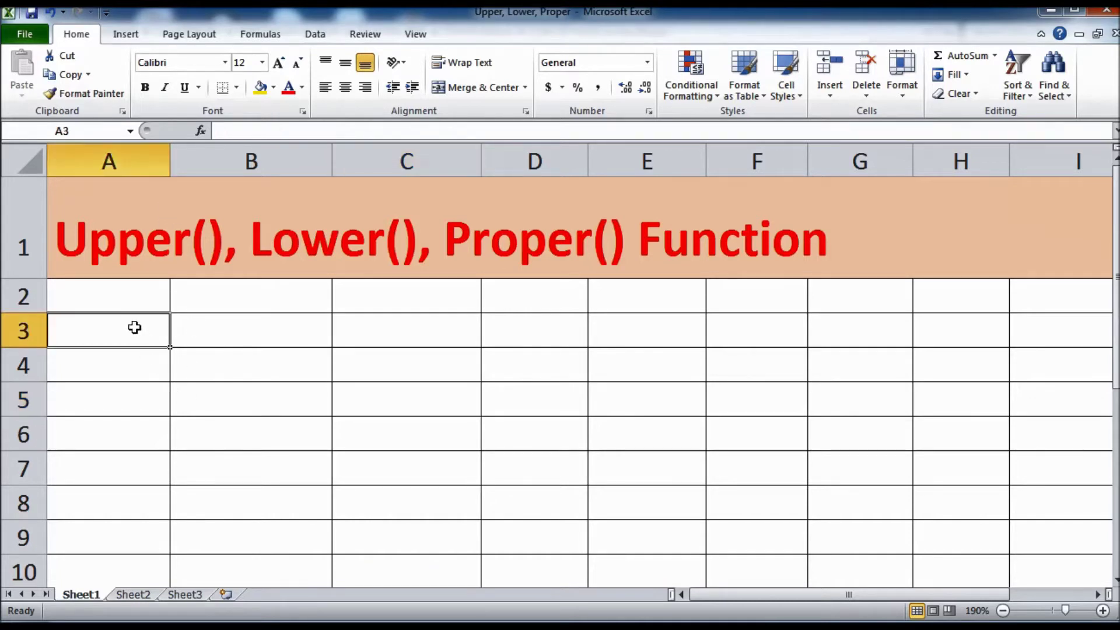
text(Name)
key(BackSpace)
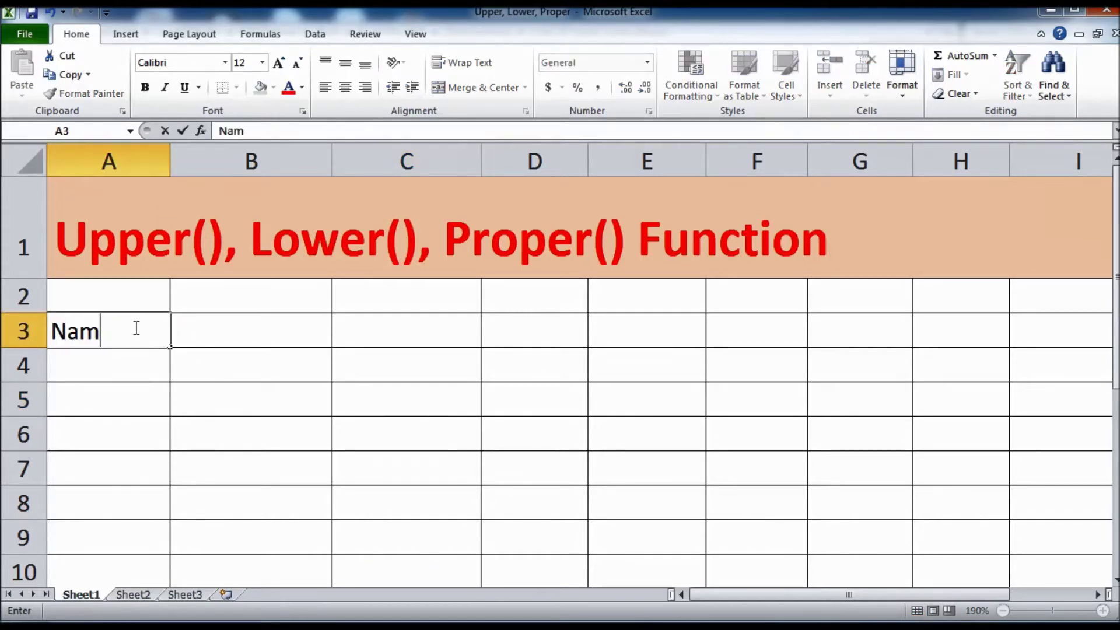
key(BackSpace)
key(BackSpace)
key(BackSpace)
text(Emp)
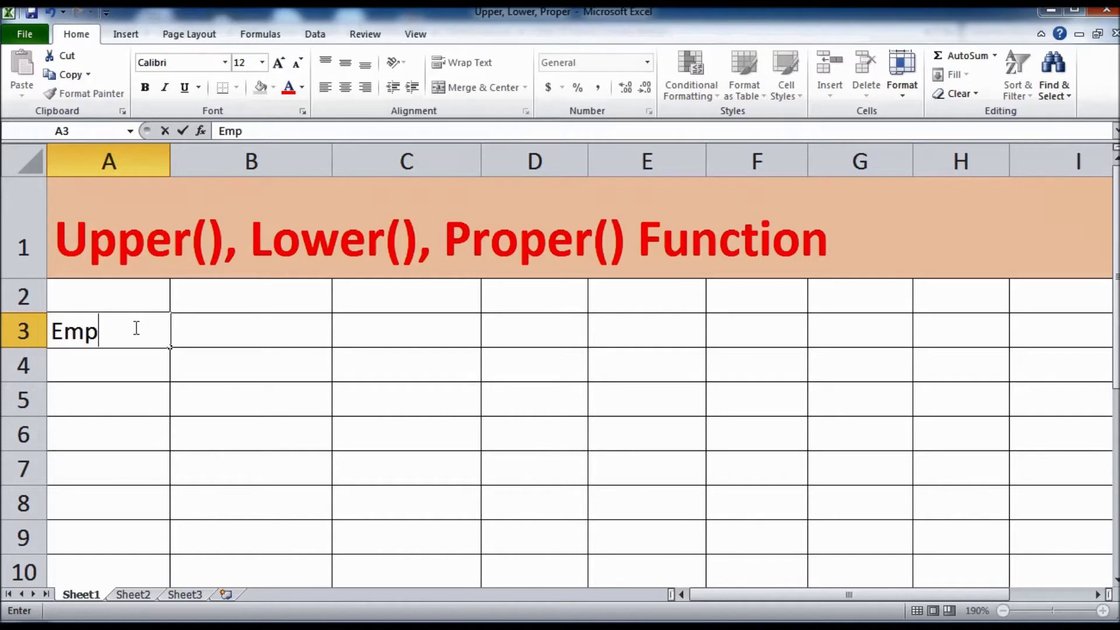
text( Name)
key(Return)
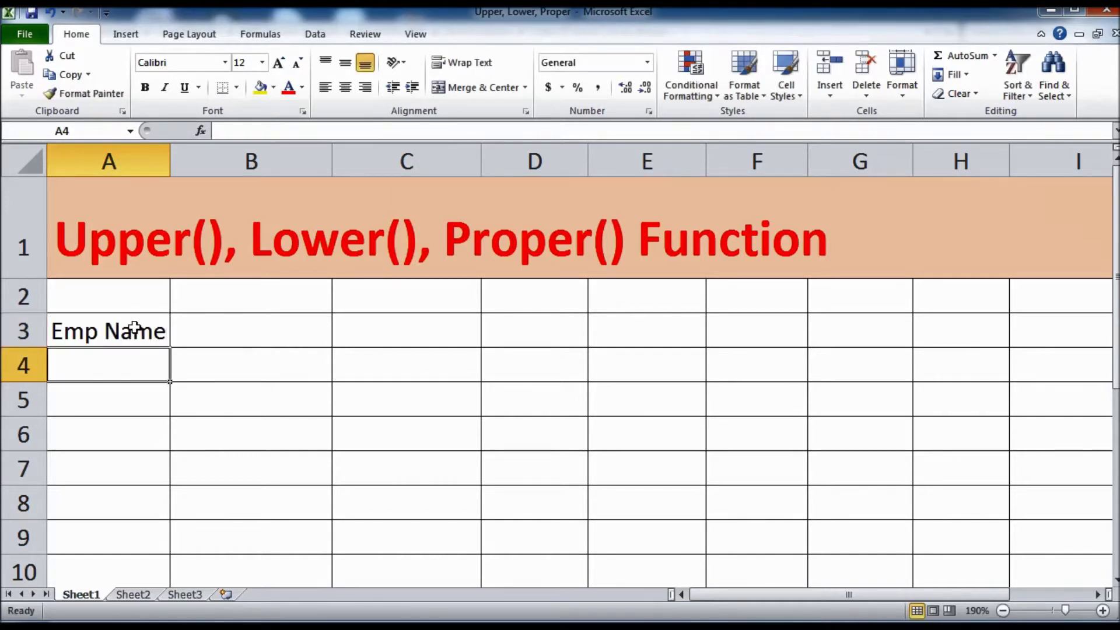
text(A)
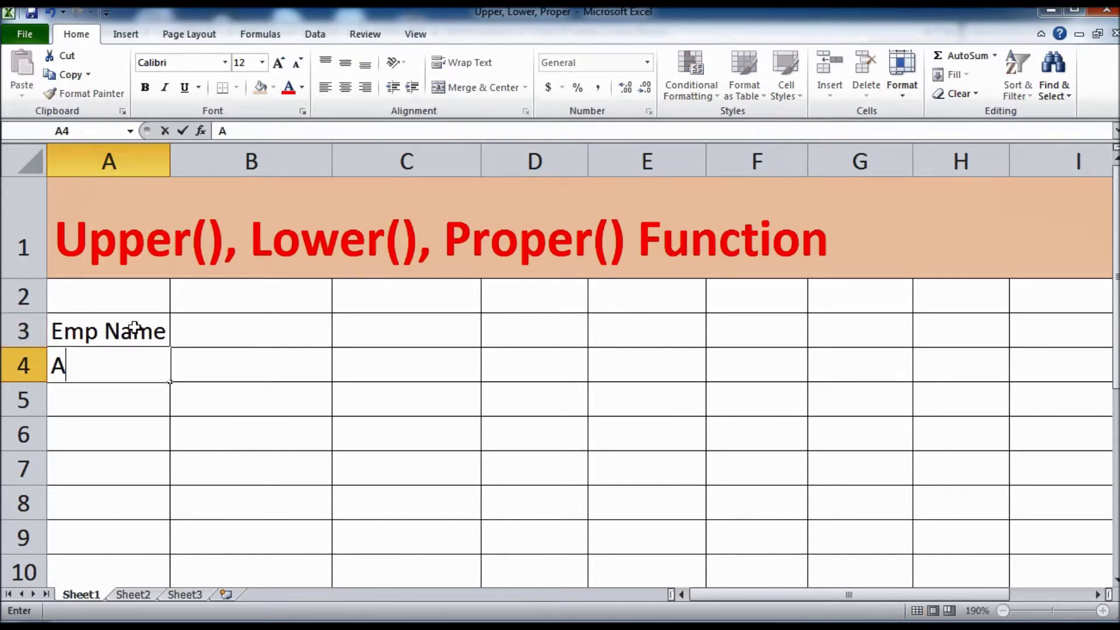
text(mit Kumar Gupta)
key(Return)
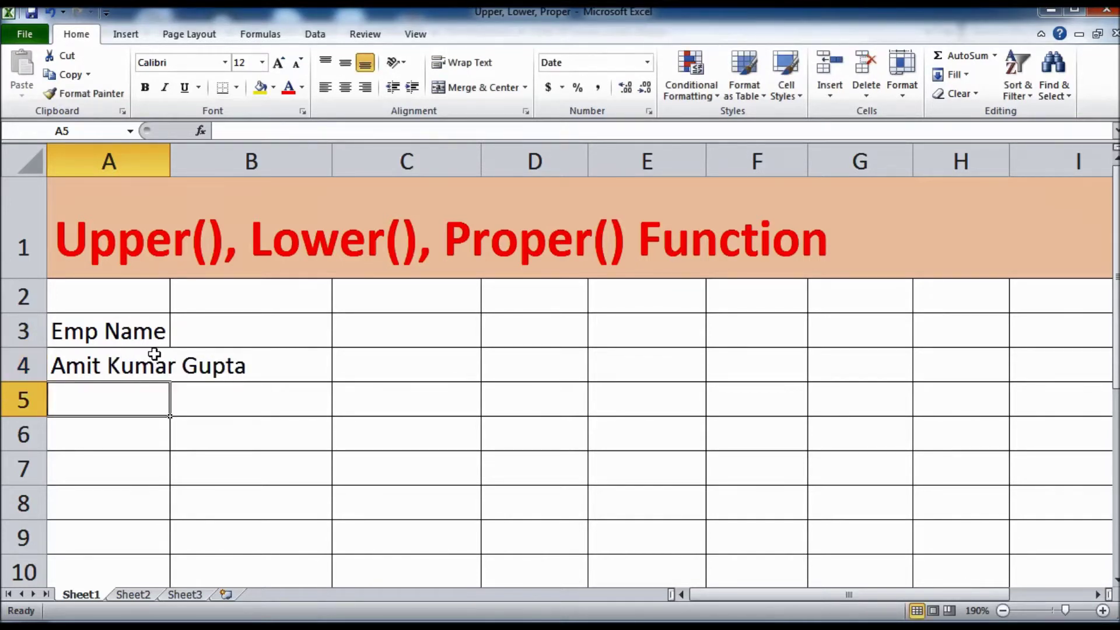
double_click(169, 157)
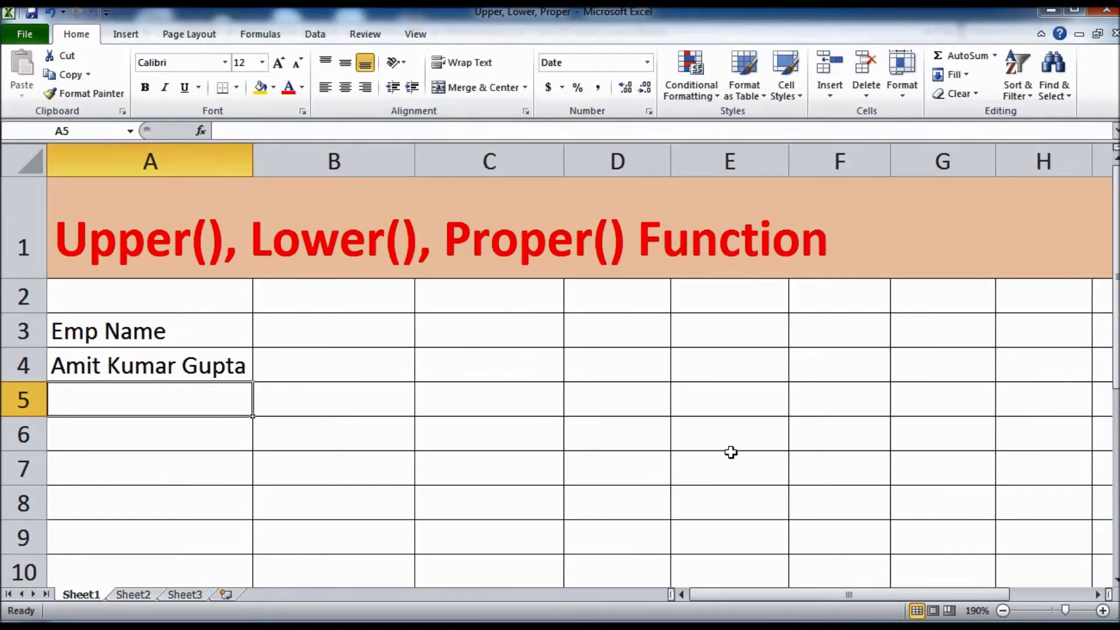
- Enter four more lowercase employee names in A5 through A8
text(raju singh)
key(Return)
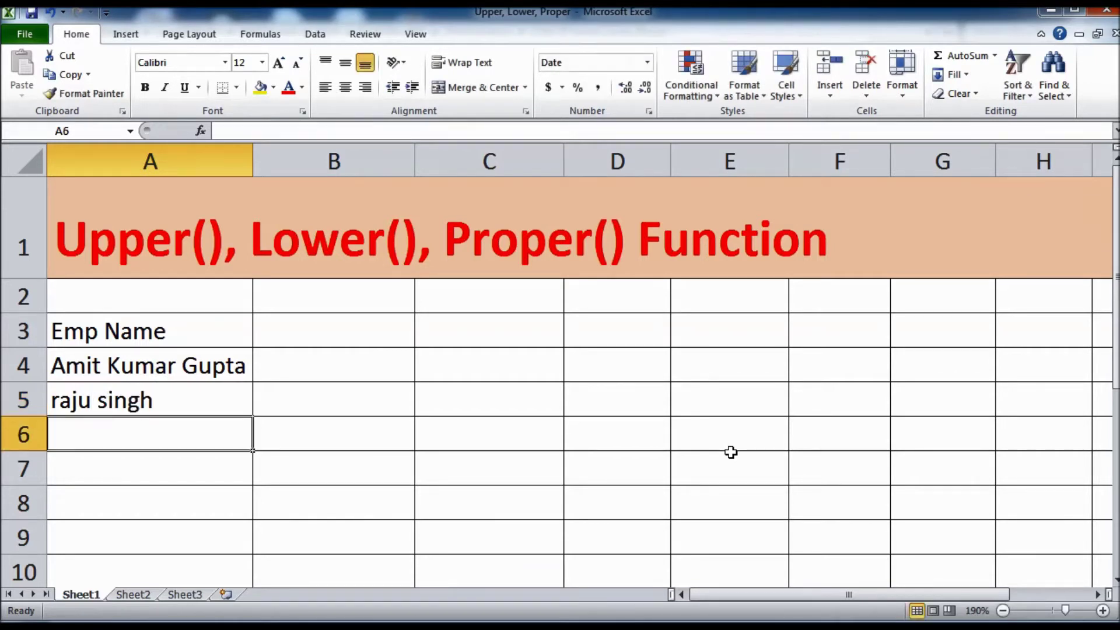
text(suresh kumar)
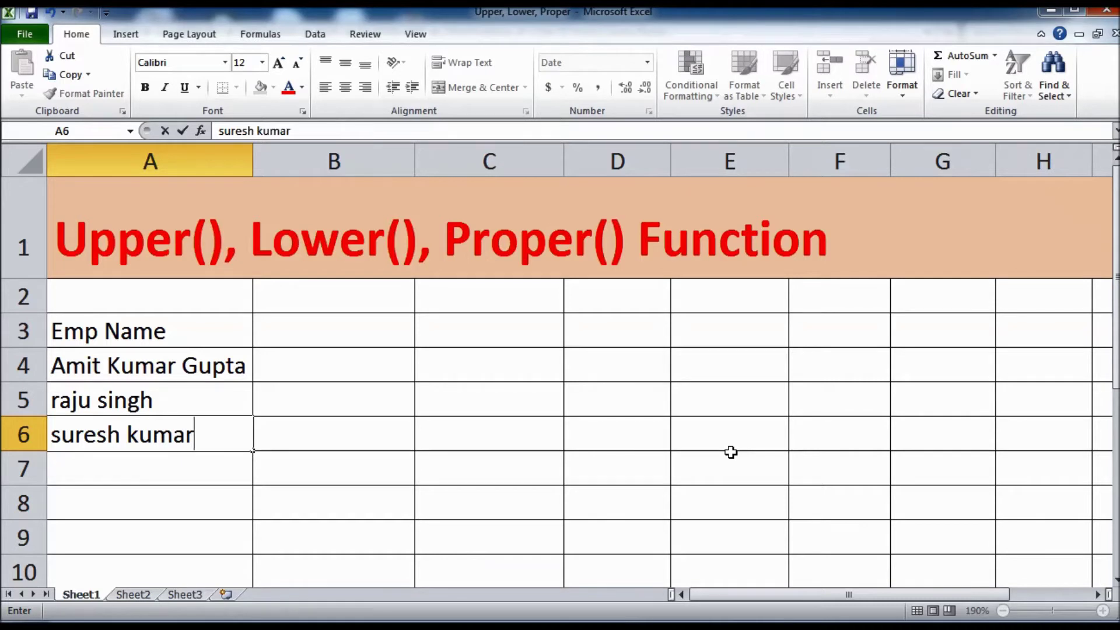
key(Return)
text(roki)
key(BackSpace)
key(BackSpace)
key(BackSpace)
key(BackSpace)
text(akram khan)
key(Return)
text(raheem)
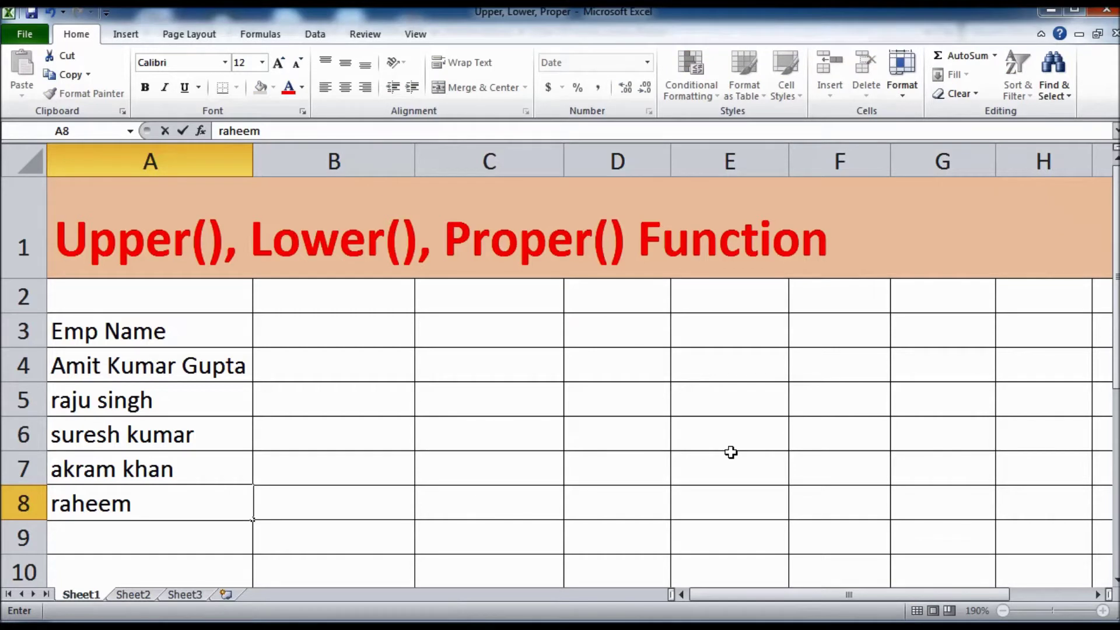
text( ri)
text(zvi)
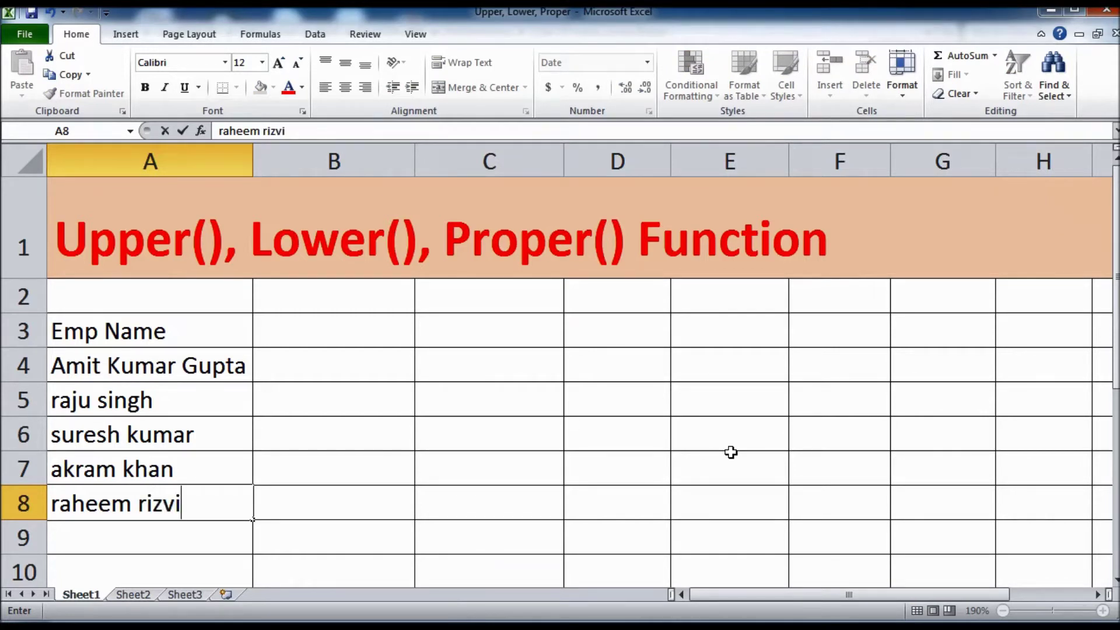
key(Return)
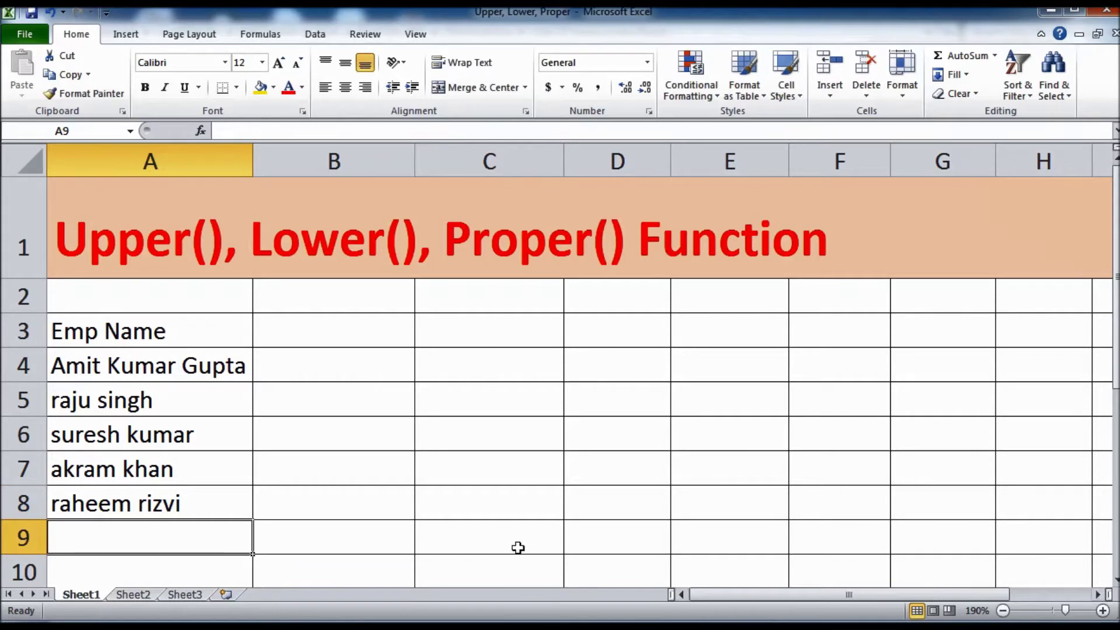
double_click(189, 364)
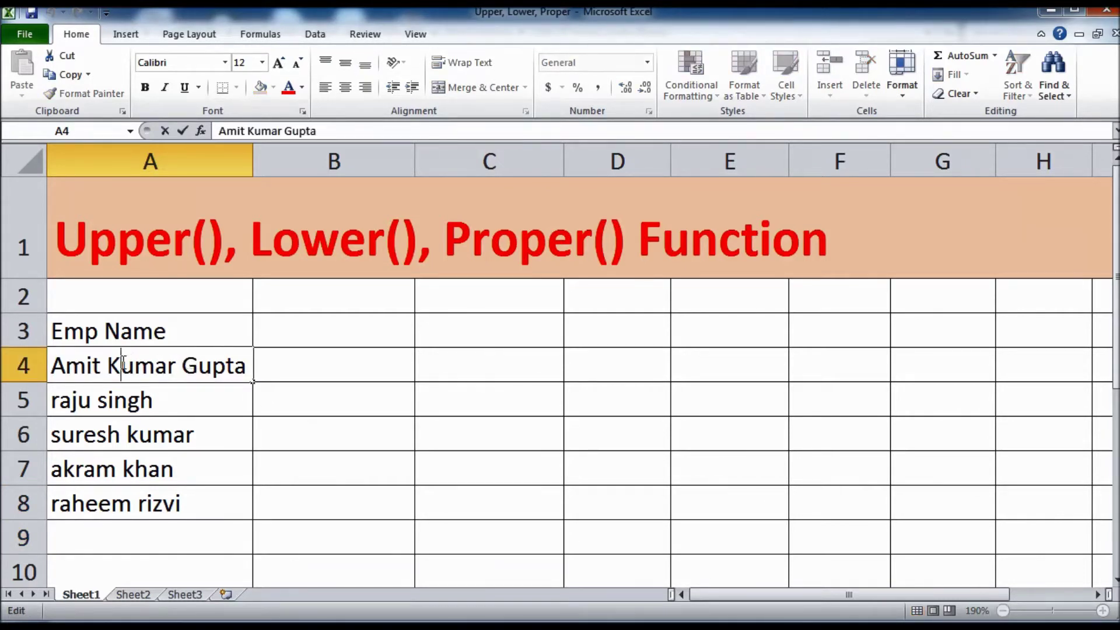
- Change the capital letters of the name in A4 to lowercase
key(BackSpace)
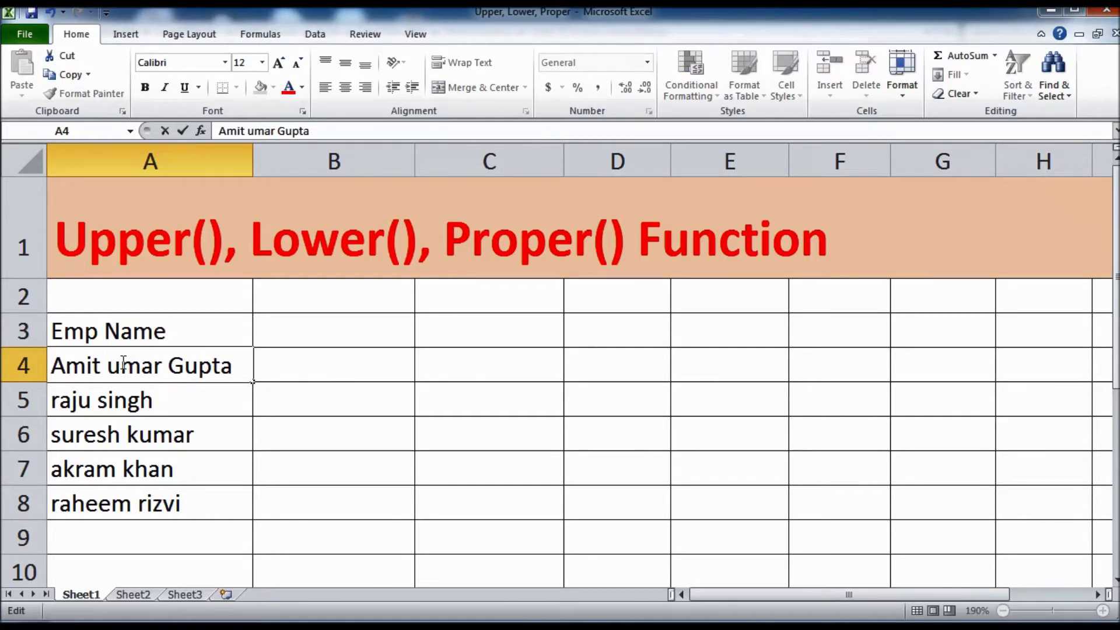
text(k)
key(Right)
key(Right)
key(Right)
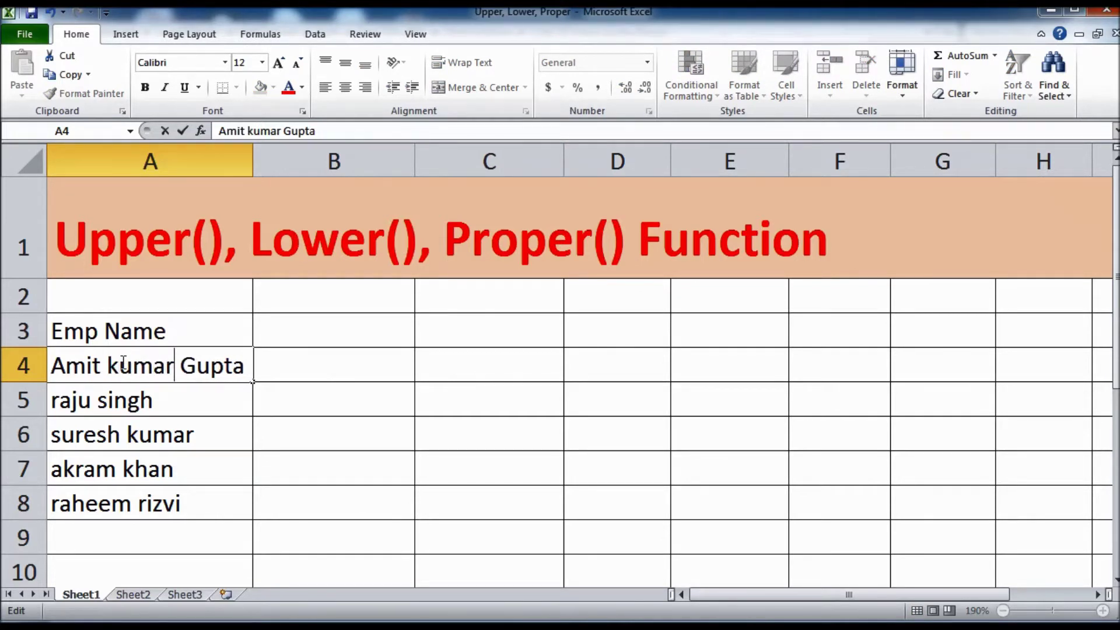
key(Delete)
text(g)
key(Left)
key(Left)
key(Left)
key(Left)
key(Left)
key(Delete)
text(a)
key(Return)
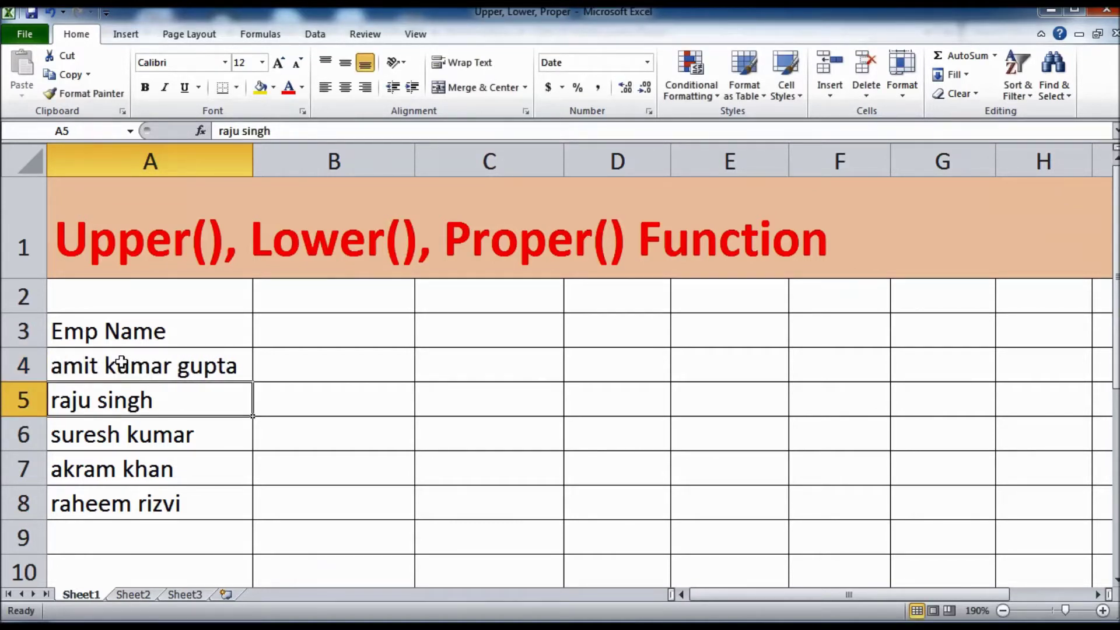
- Make the header row A3:F3 bold with red font
drag(114, 331, 797, 324)
key(ctrl+b)
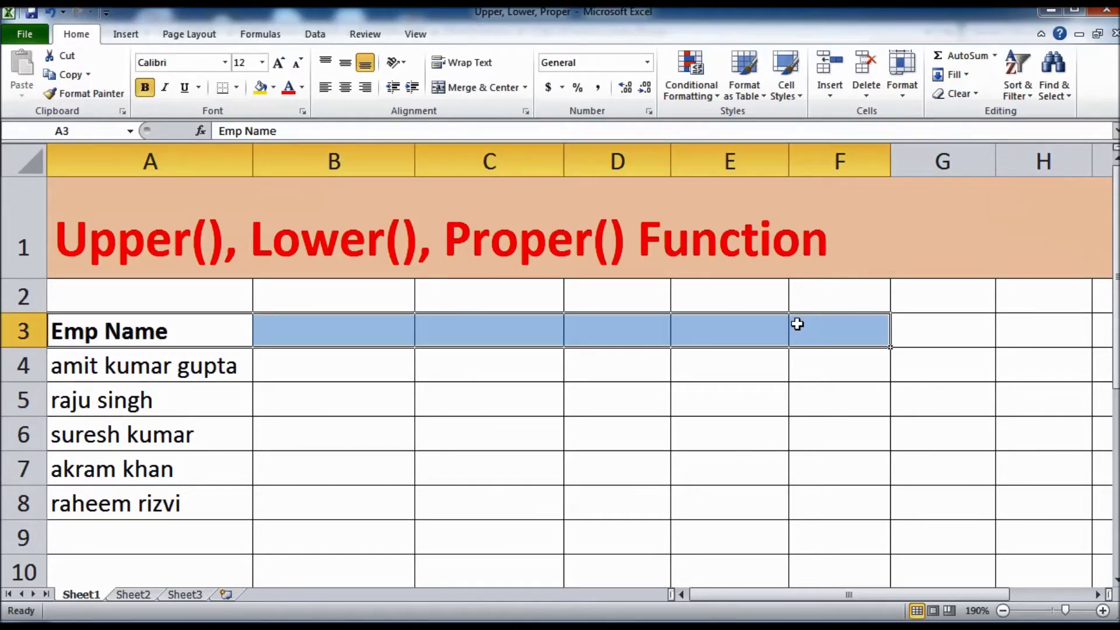
click(288, 87)
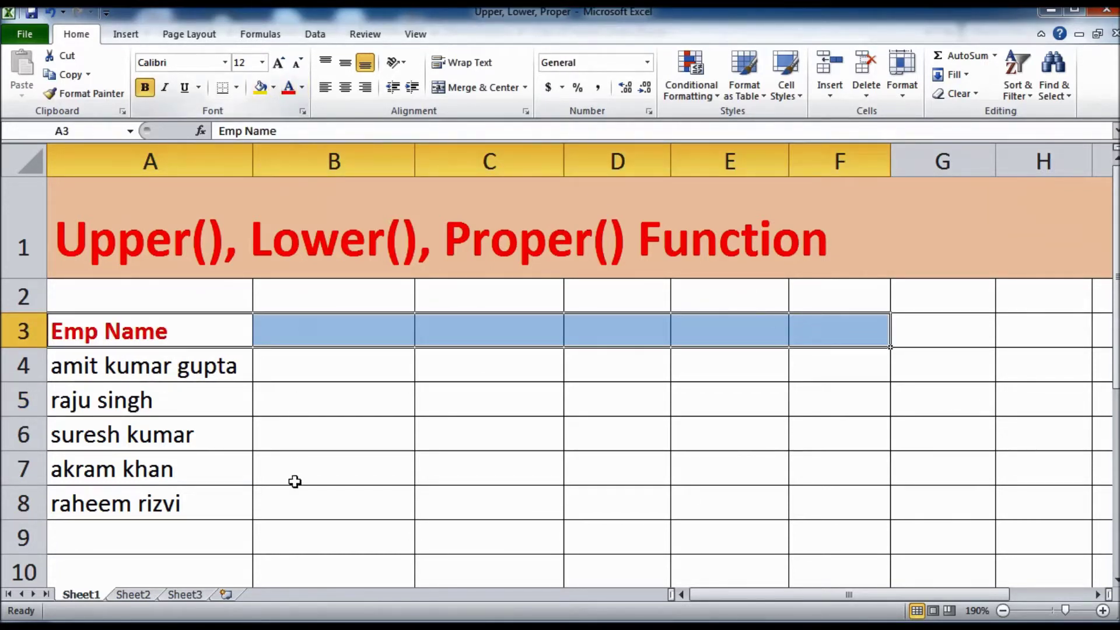
click(294, 481)
click(315, 364)
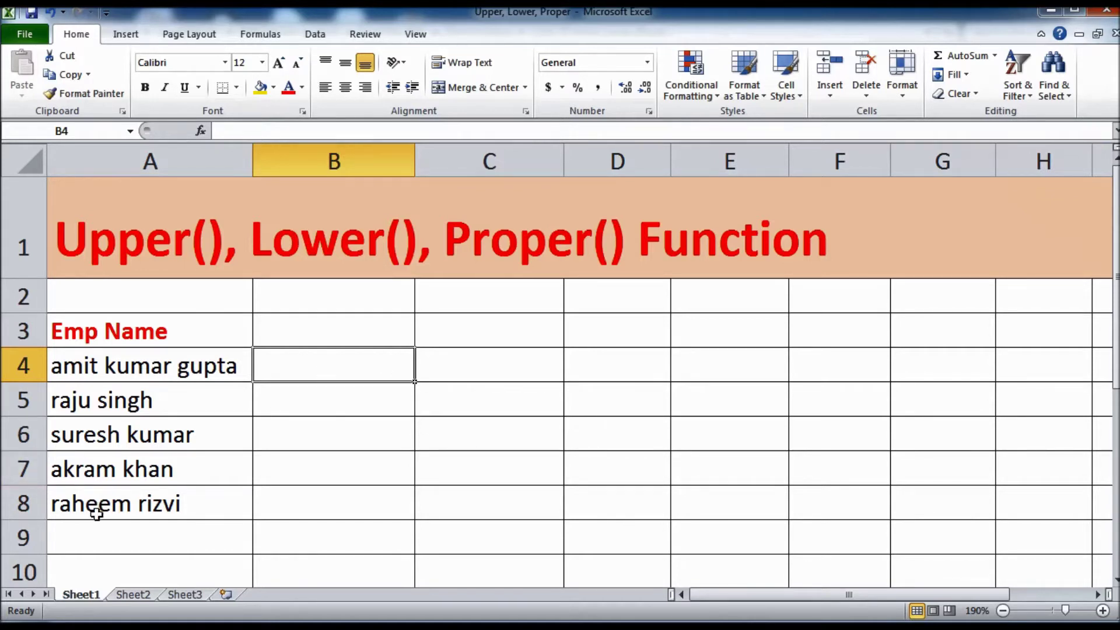
- Add a sixth lowercase employee name in A9
click(98, 531)
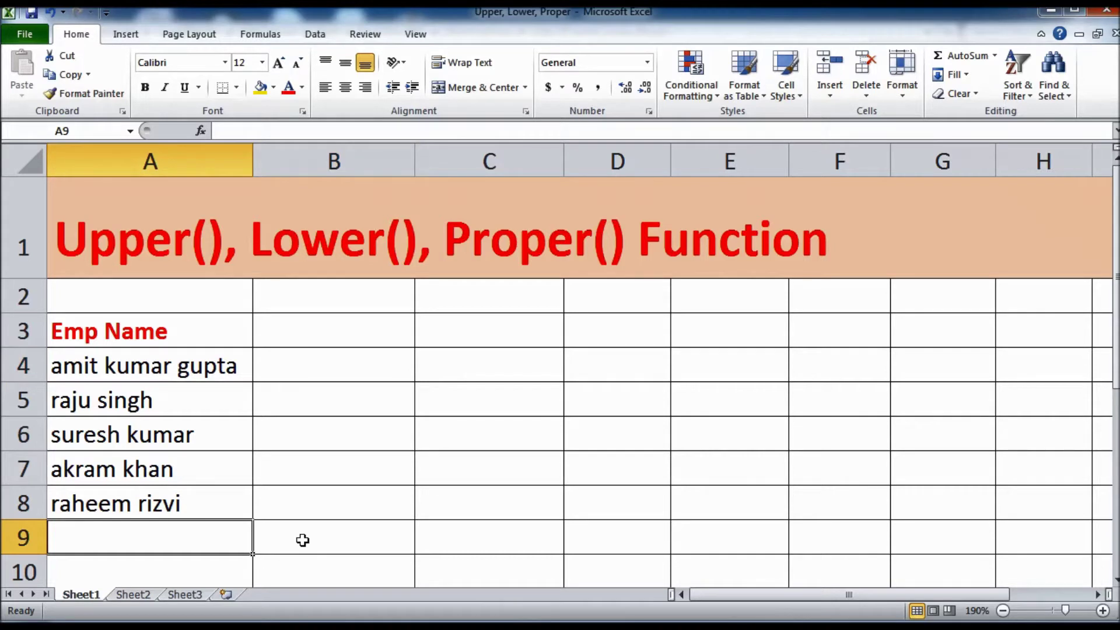
text(ahmad )
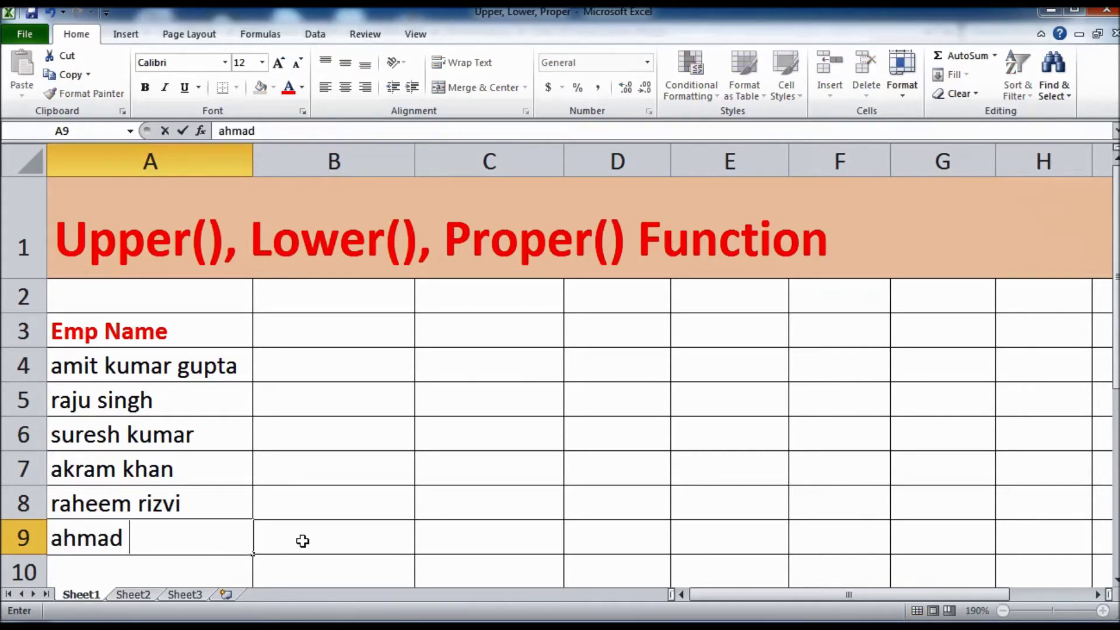
text(khan)
key(Return)
scroll(249, 557, up, 1)
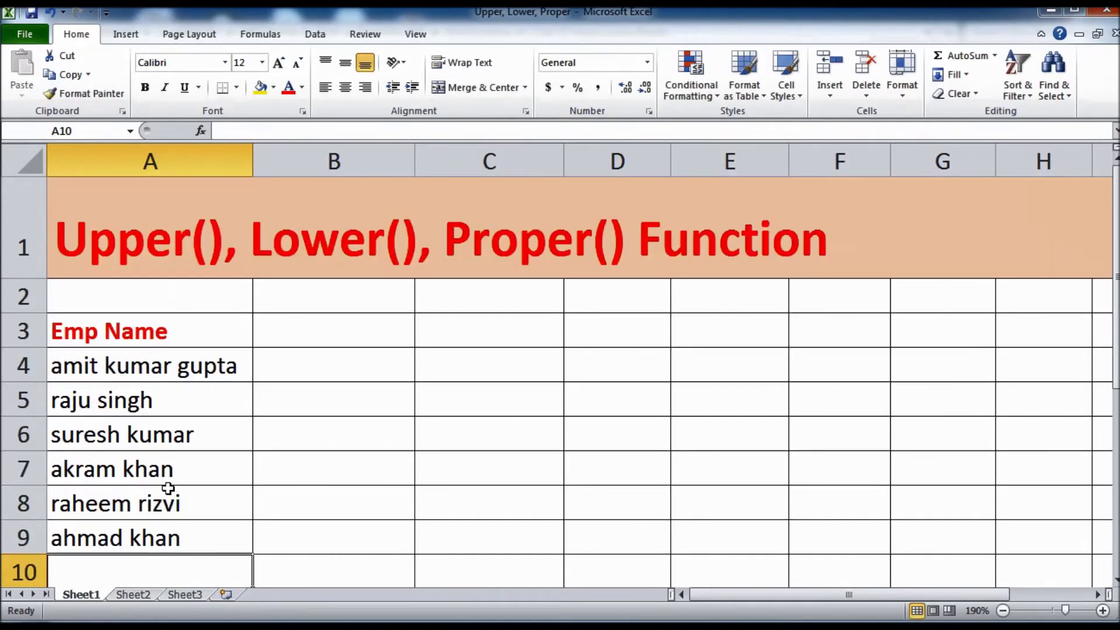
click(304, 372)
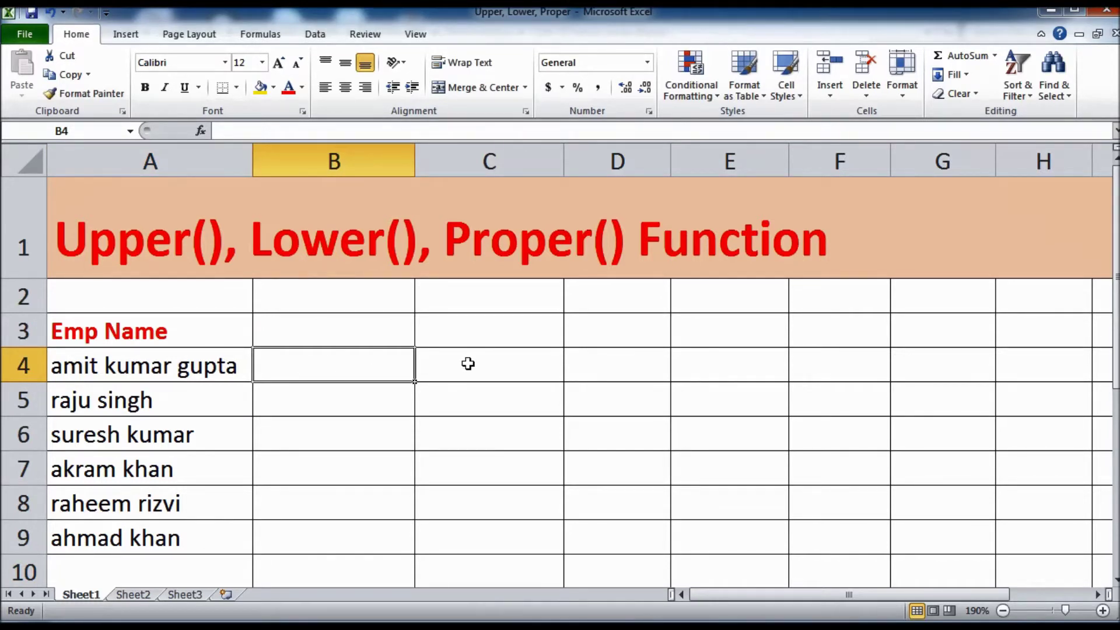
- Enter =UPPER(A4) in B4 and autofit column B
key(Up)
key(Down)
text(=upp)
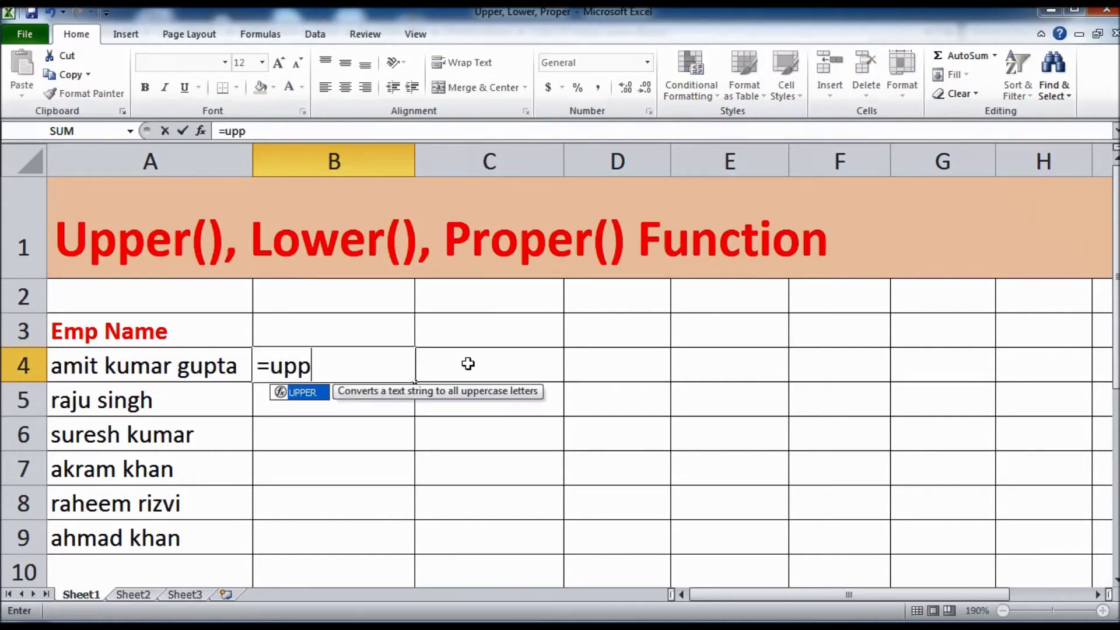
key(Tab)
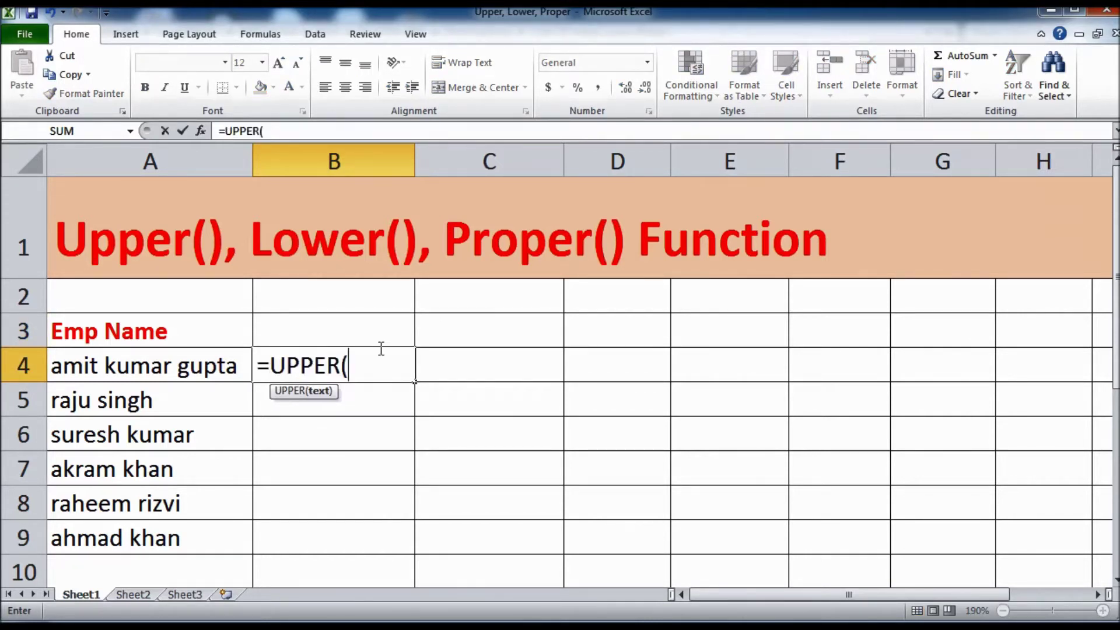
click(169, 363)
text())
key(Return)
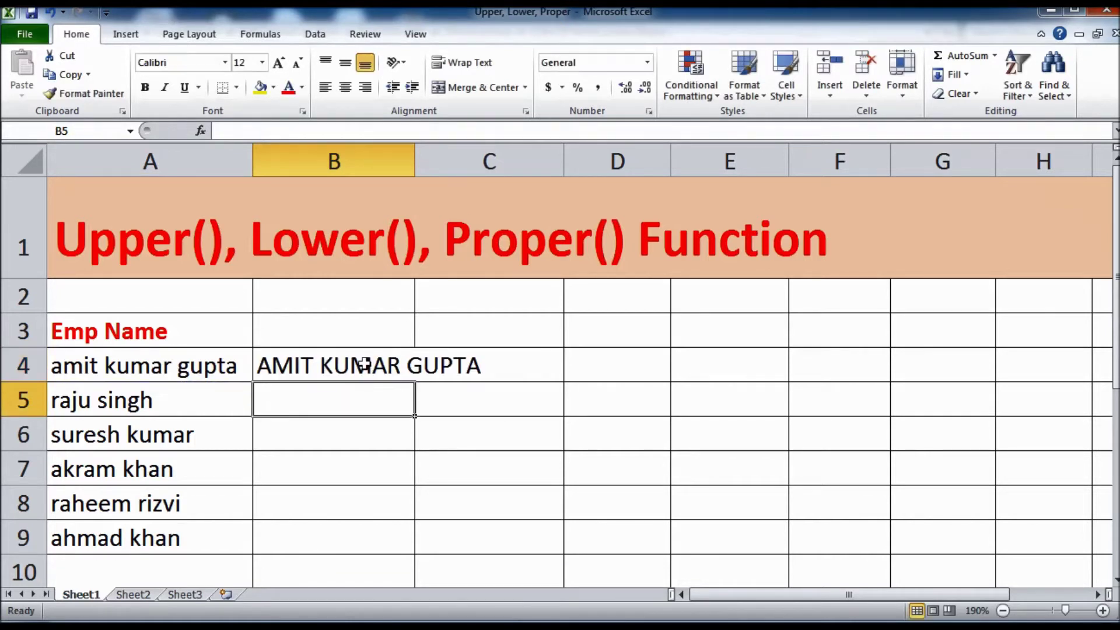
double_click(415, 157)
- Fill the UPPER formula down to B9 and delete the stray copy in C5
click(444, 353)
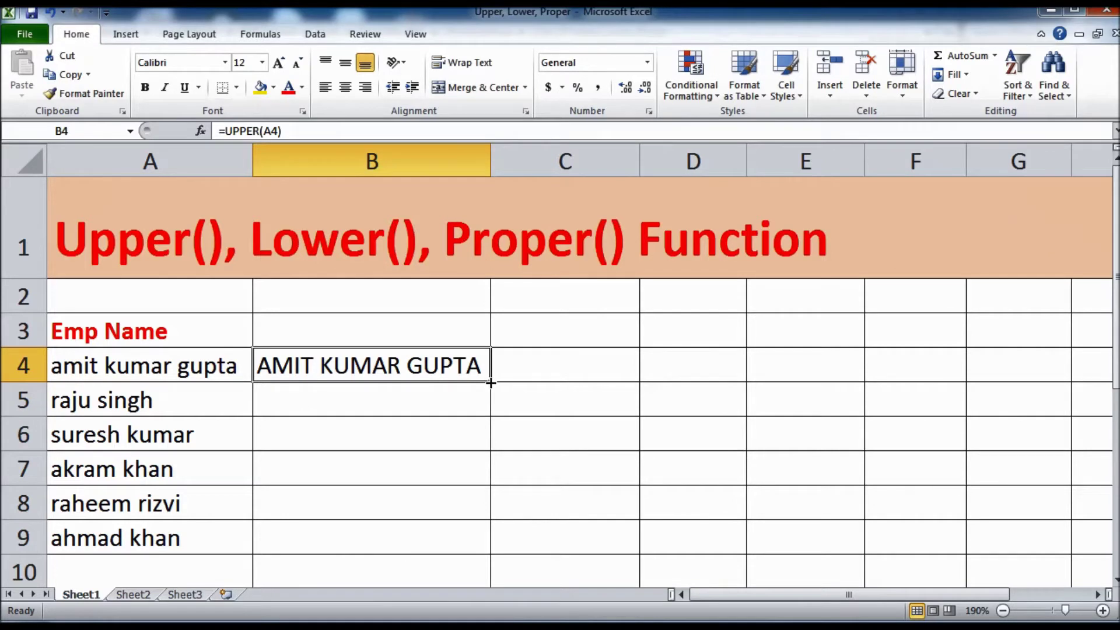
drag(490, 383, 476, 546)
click(563, 546)
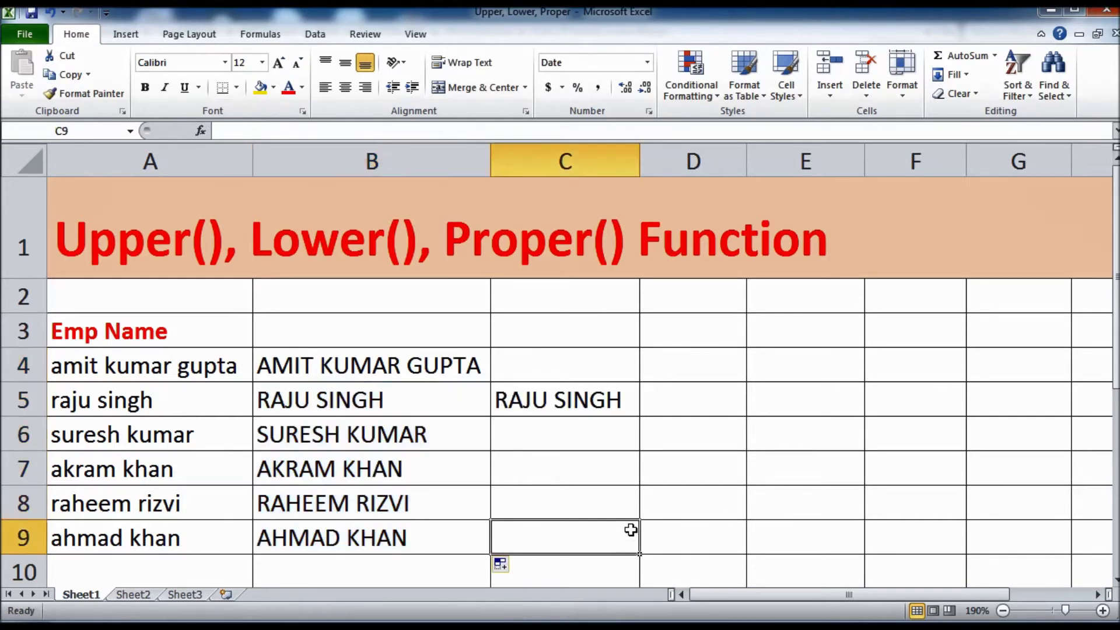
click(574, 401)
key(Delete)
click(583, 493)
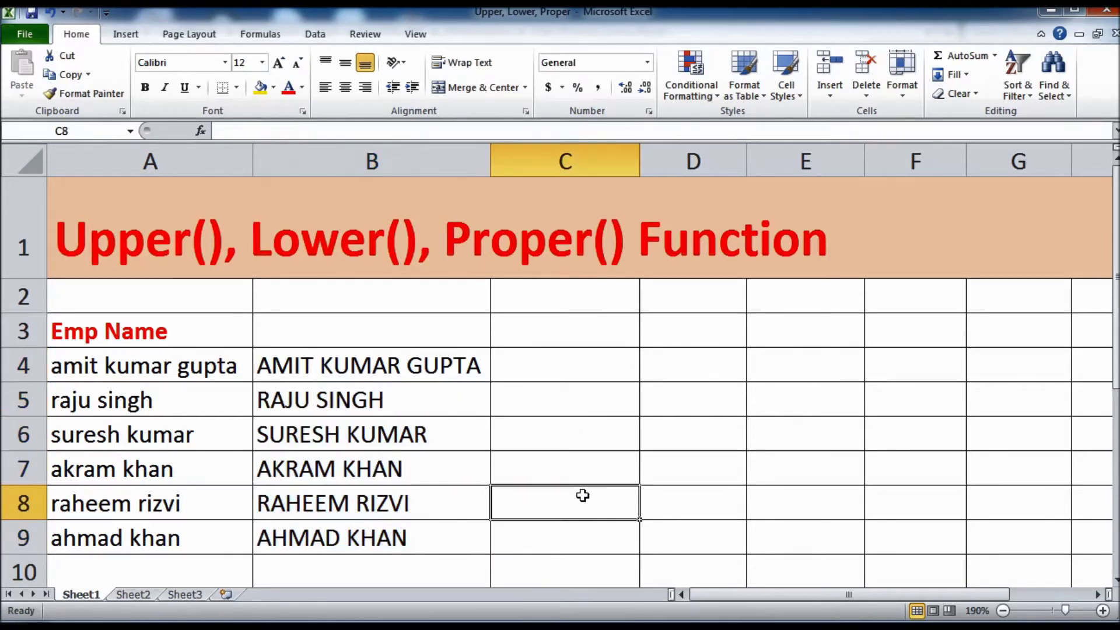
click(408, 397)
click(543, 411)
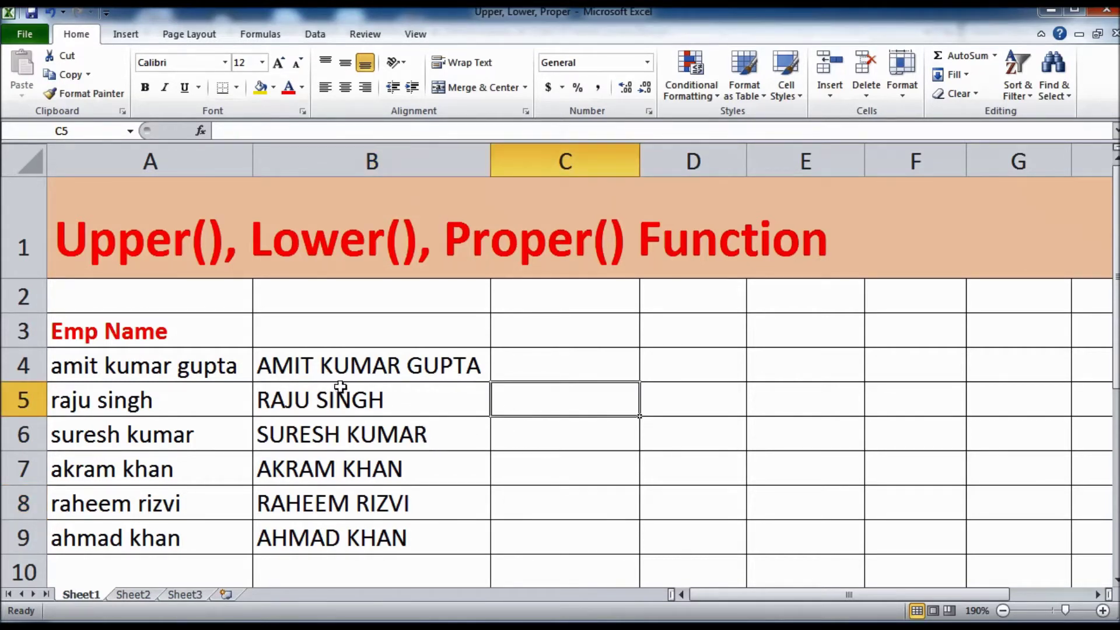
- Type the heading 'Emp name' in B3
click(310, 331)
text(E)
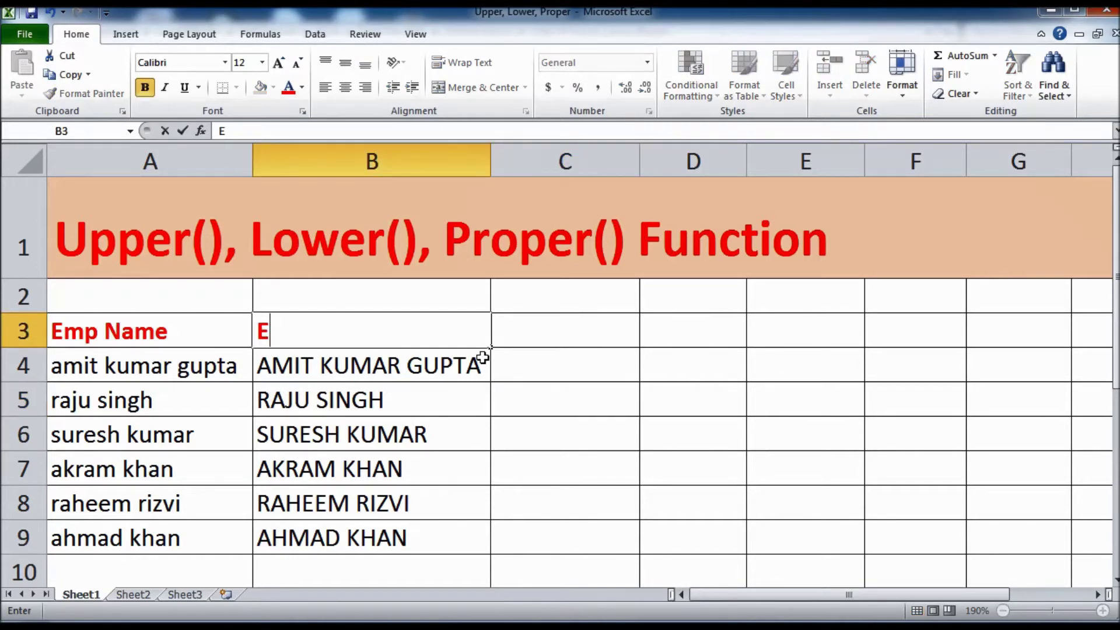
text(mp name)
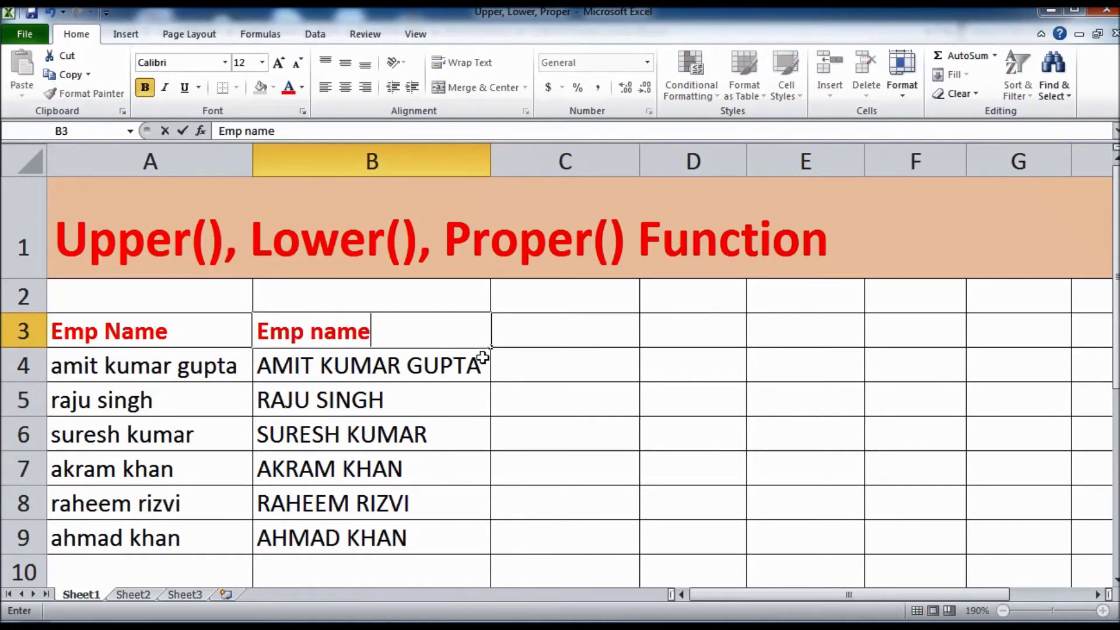
key(Return)
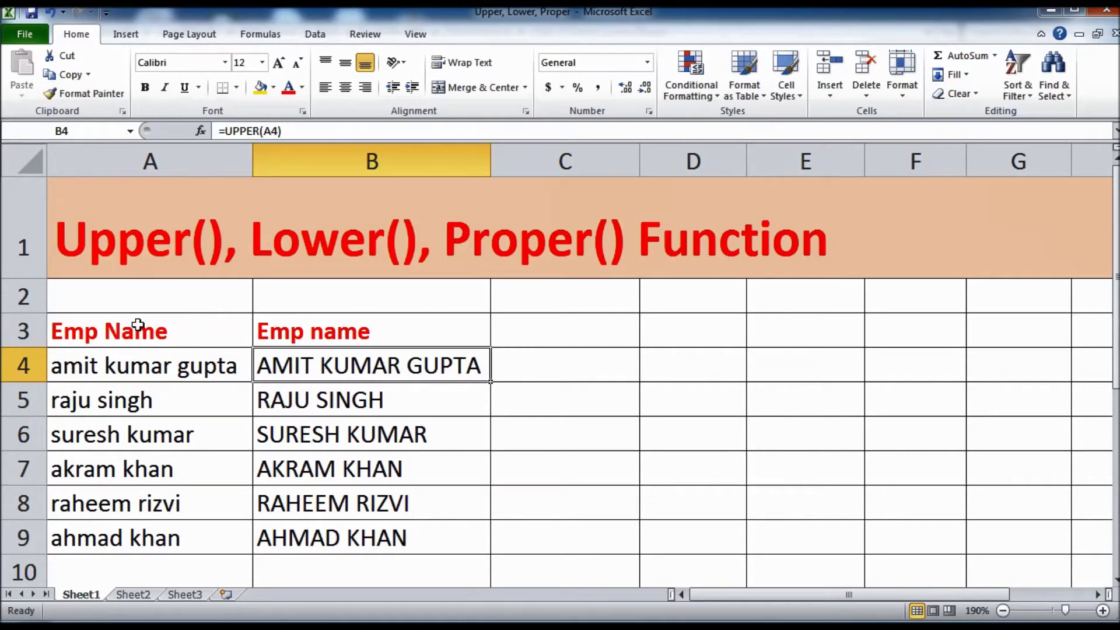
click(127, 159)
right_click(129, 162)
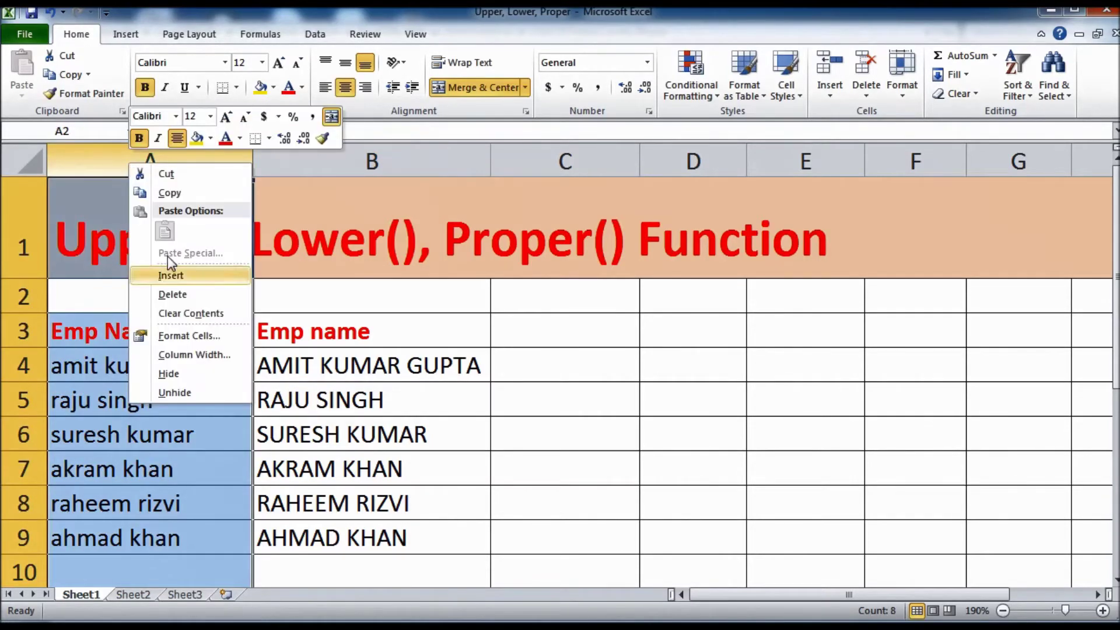
click(175, 374)
click(287, 411)
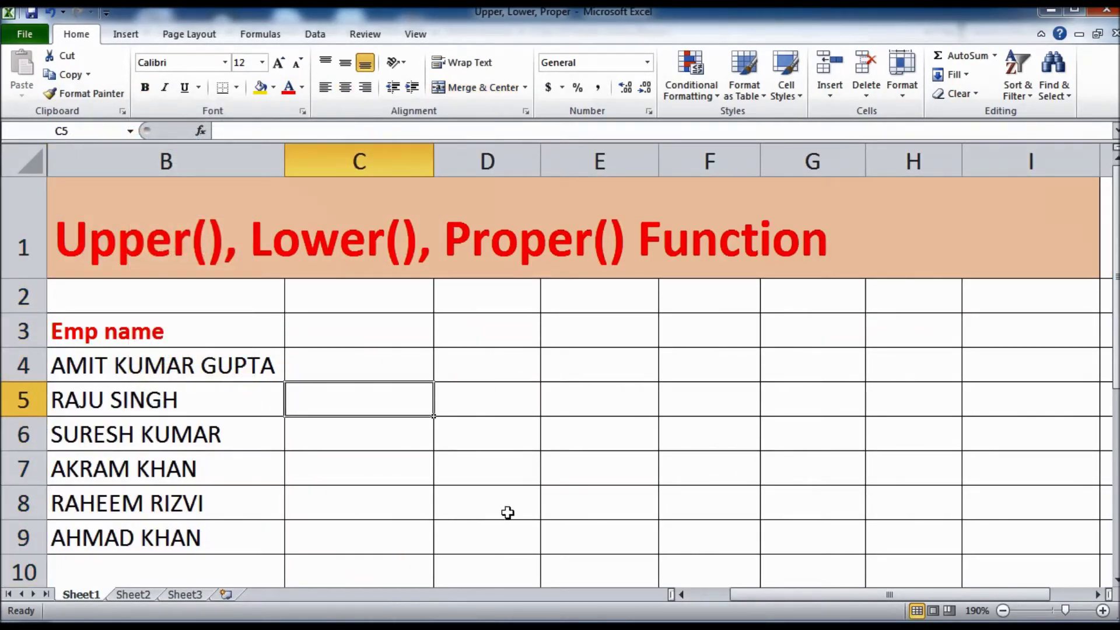
click(397, 530)
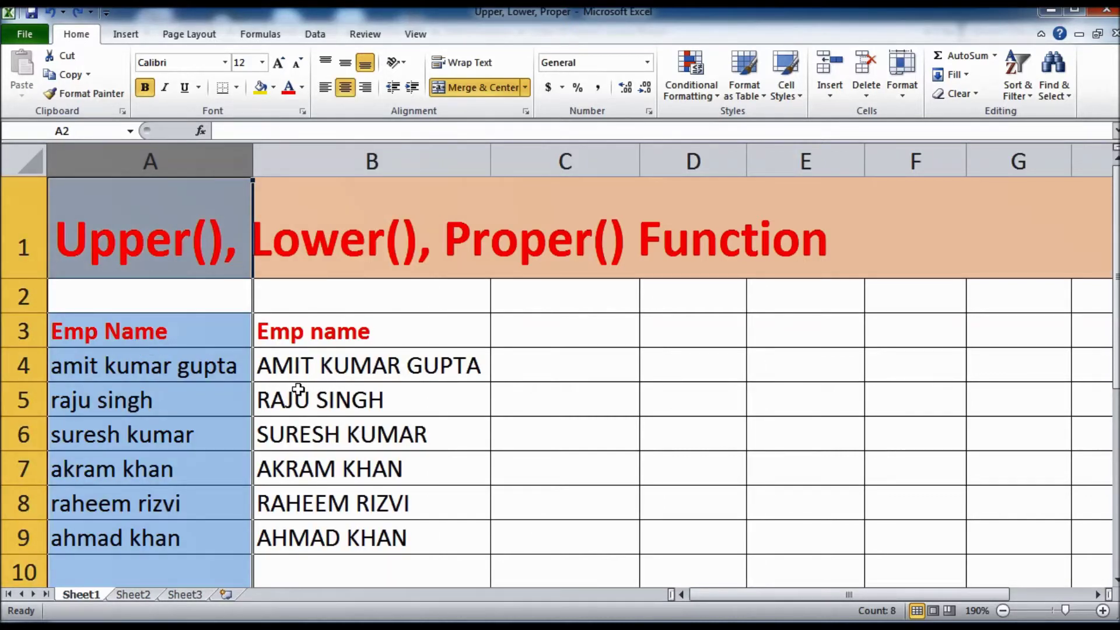
click(313, 399)
click(558, 335)
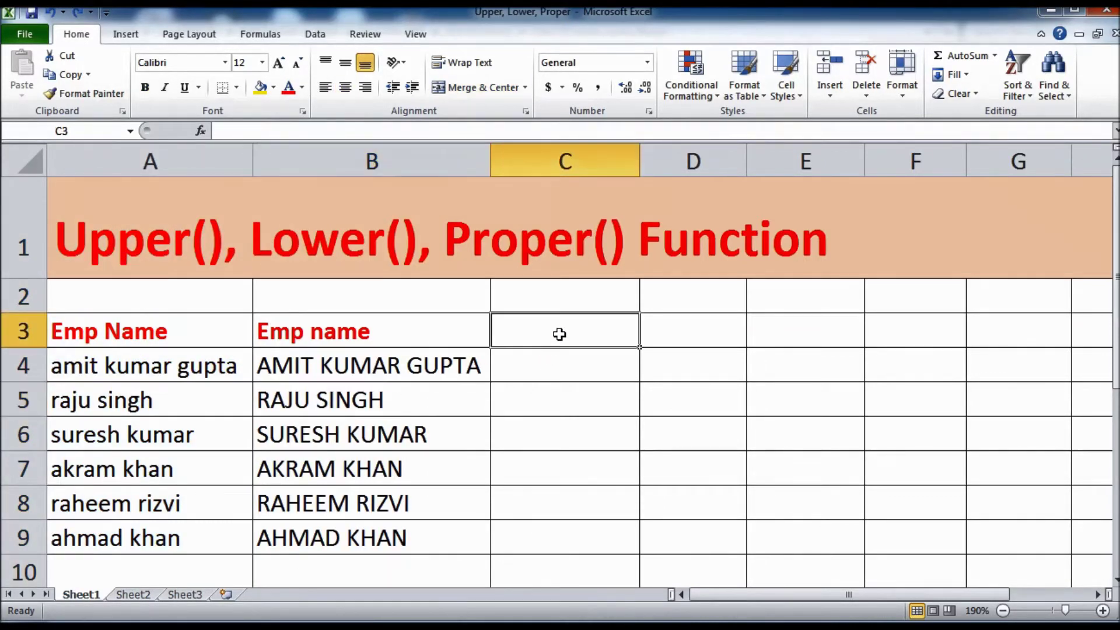
- Clear the uppercase results from B4:B9
click(327, 364)
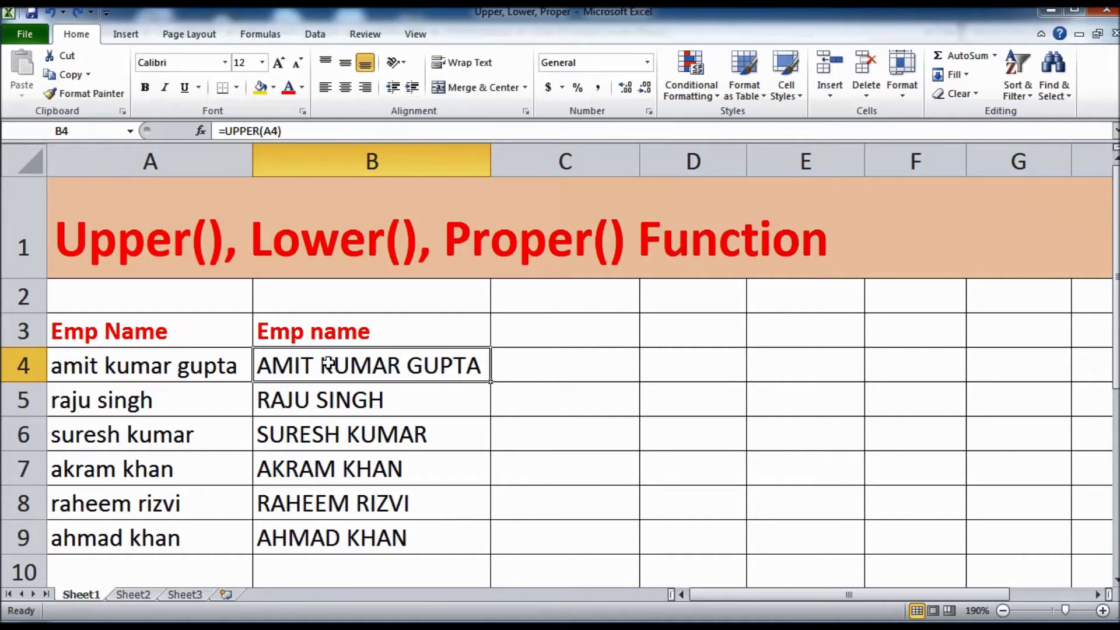
drag(328, 365, 337, 539)
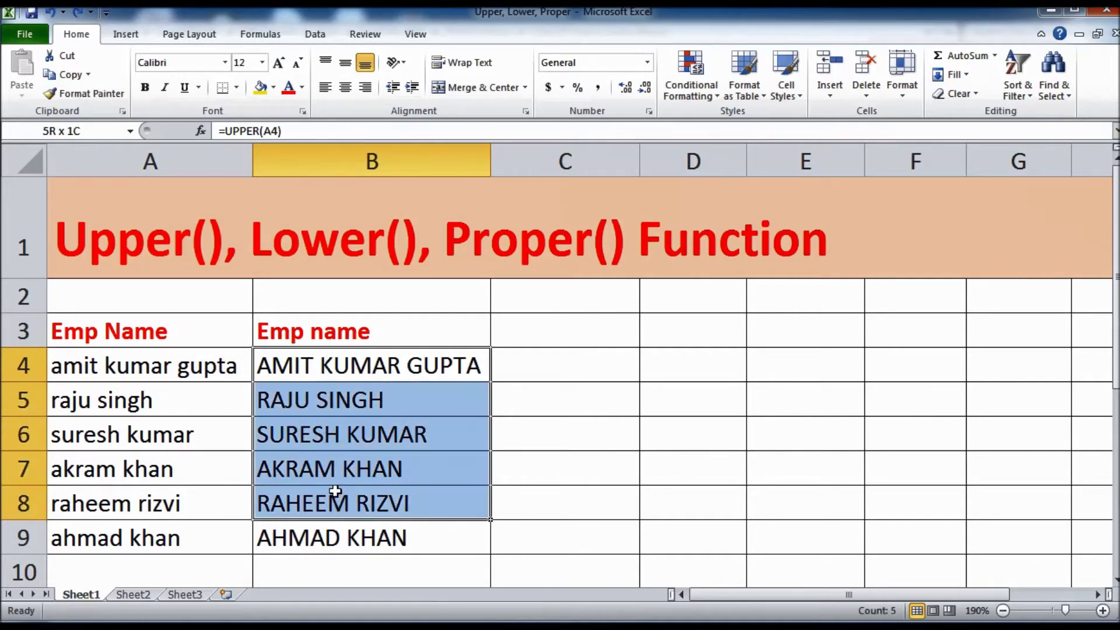
key(Delete)
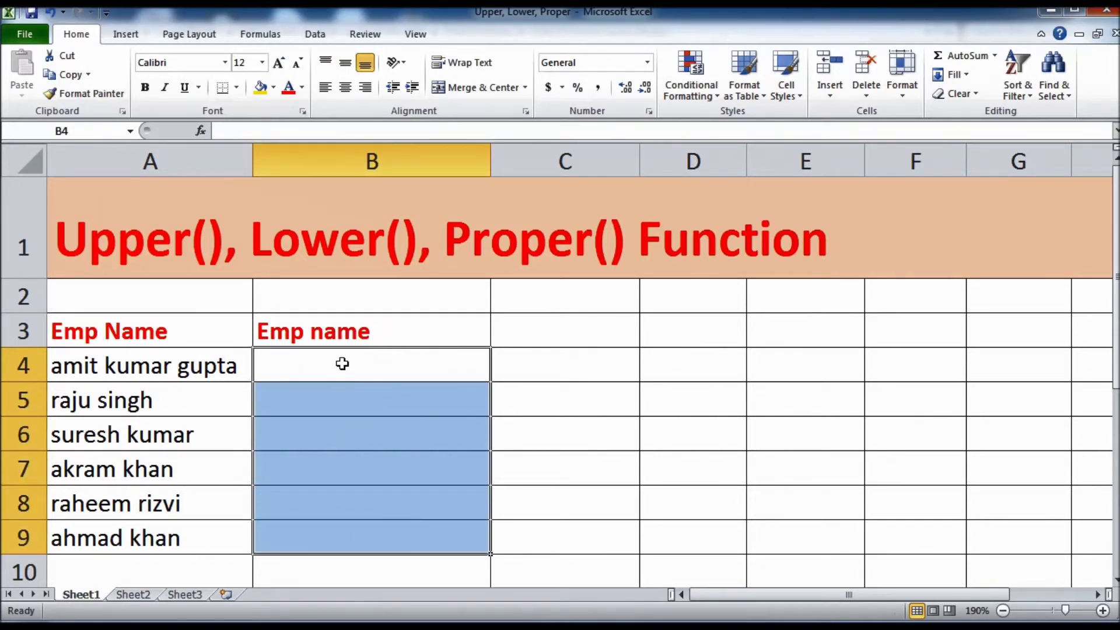
- Enter =PROPER(A4) in B4 and fill it down to B9
click(338, 367)
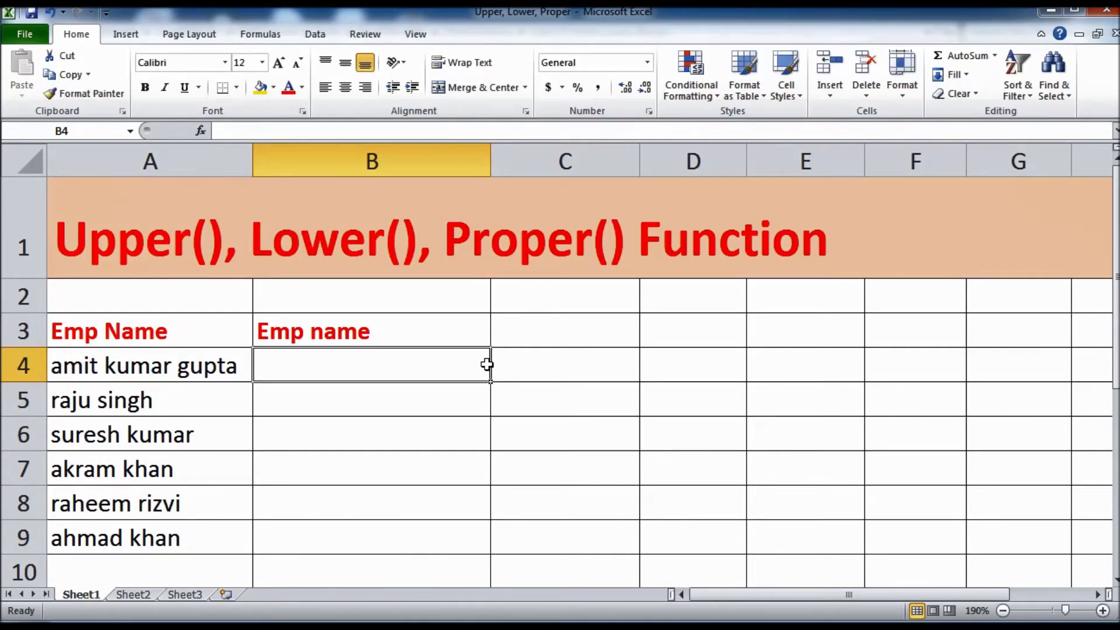
text(=)
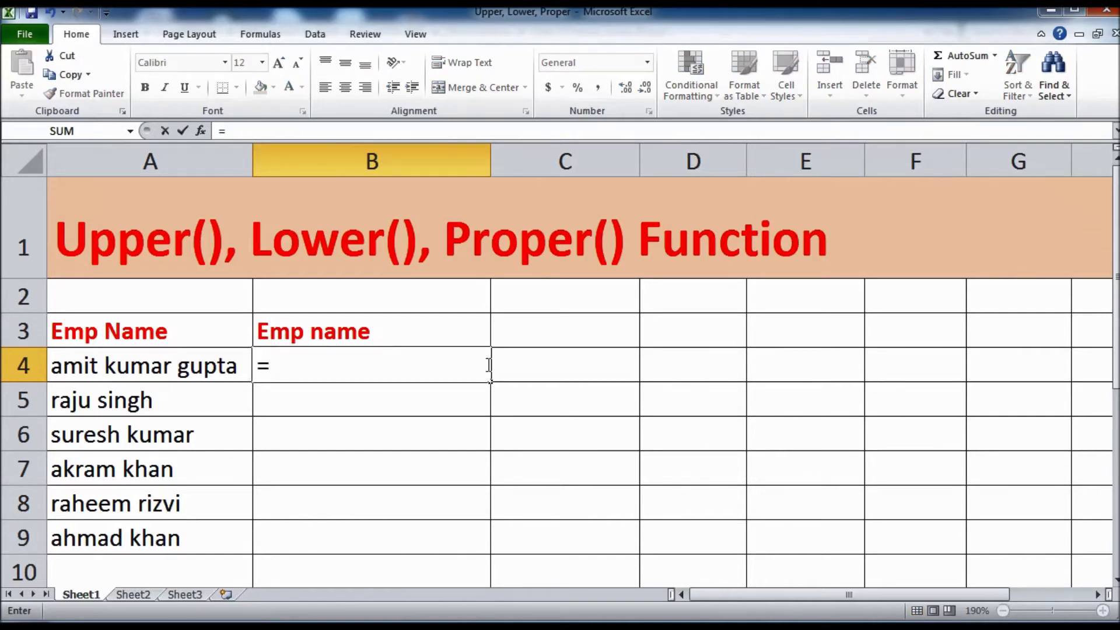
text(proper)
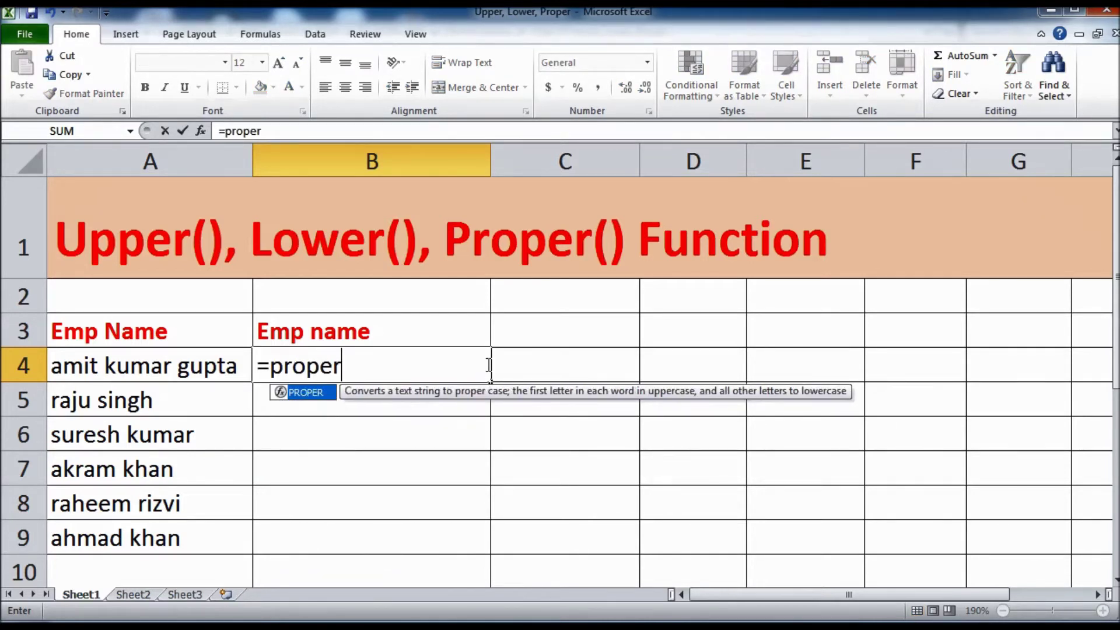
key(Tab)
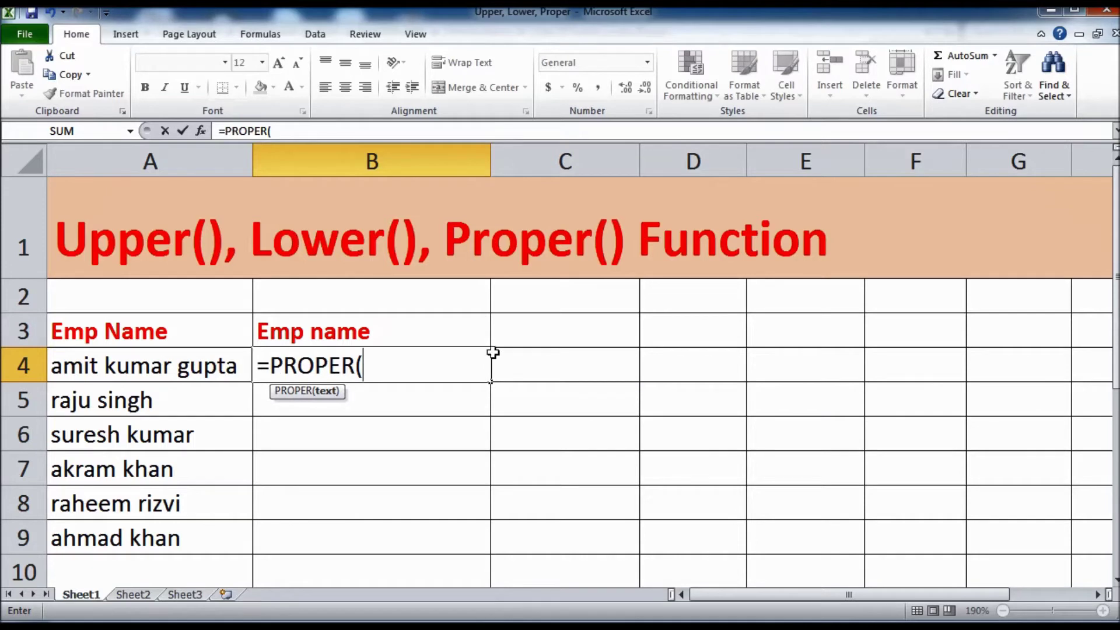
click(157, 370)
text())
key(Return)
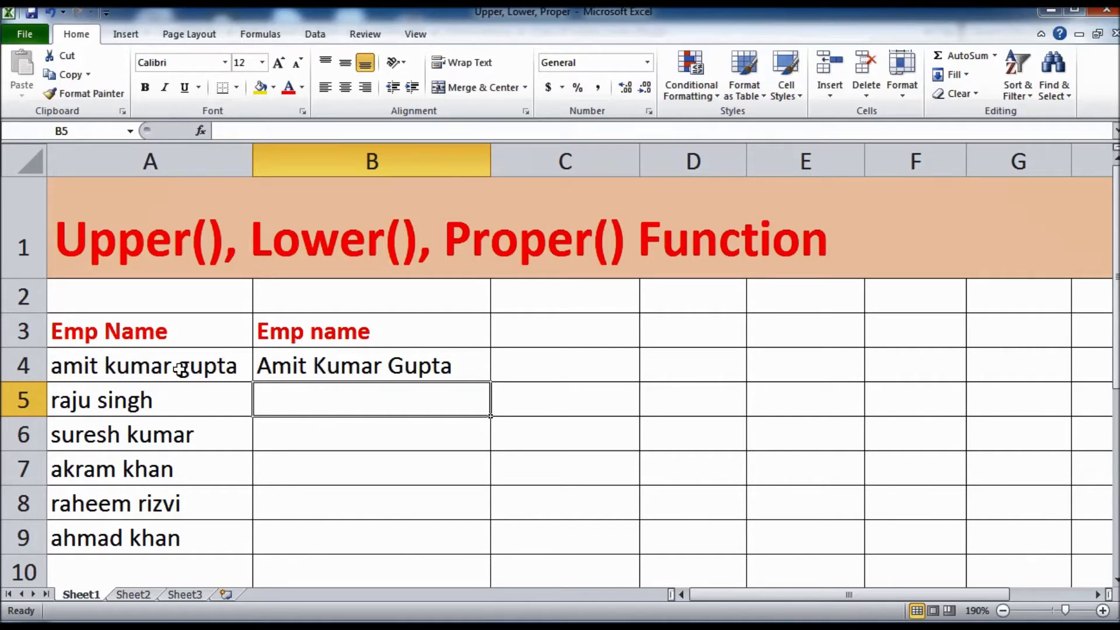
click(458, 379)
double_click(490, 381)
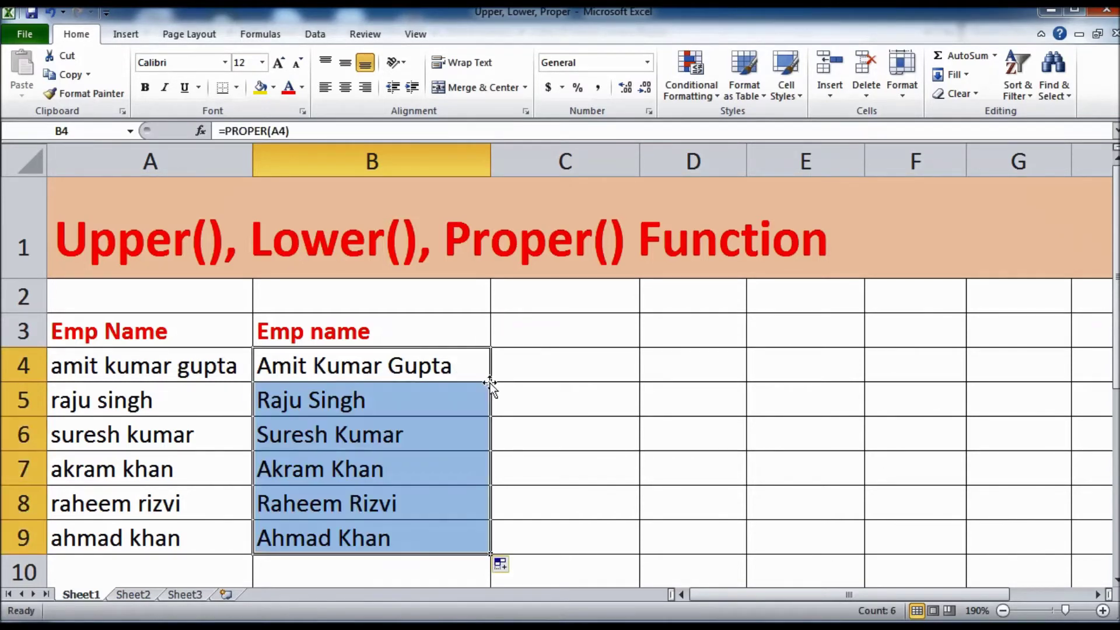
- Hide column A and check the proper-case formula in B7
click(465, 481)
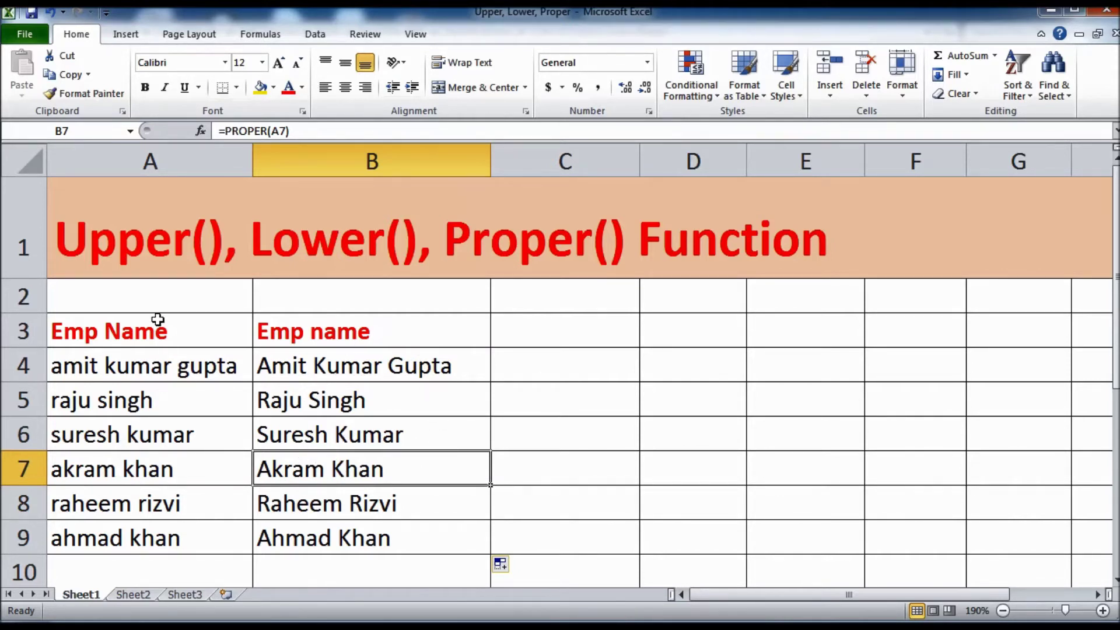
click(148, 164)
right_click(148, 164)
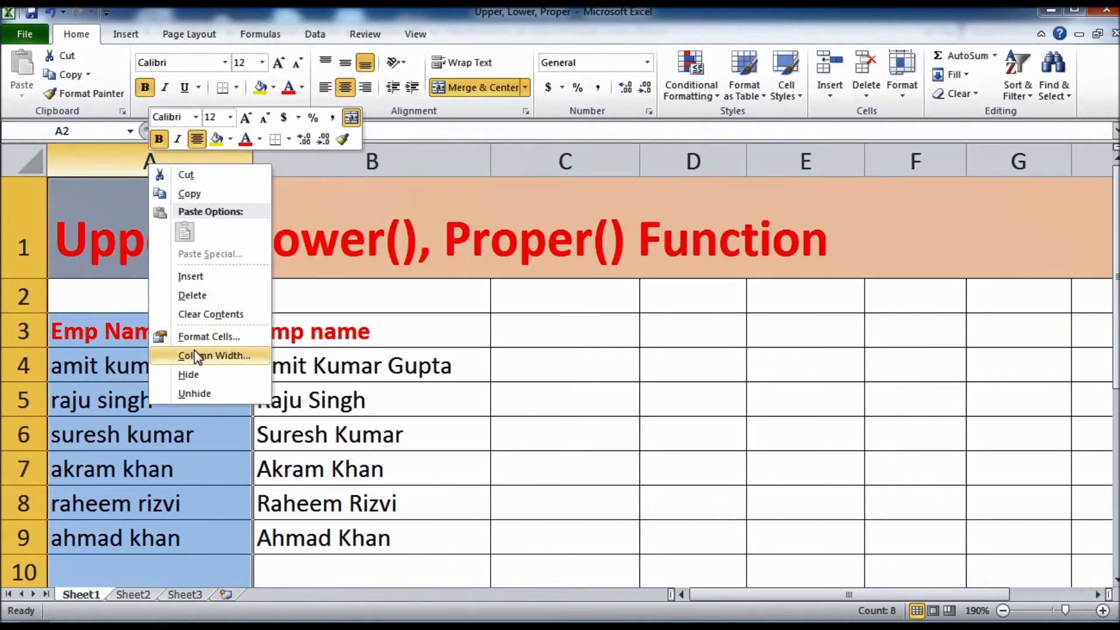
click(188, 374)
click(331, 460)
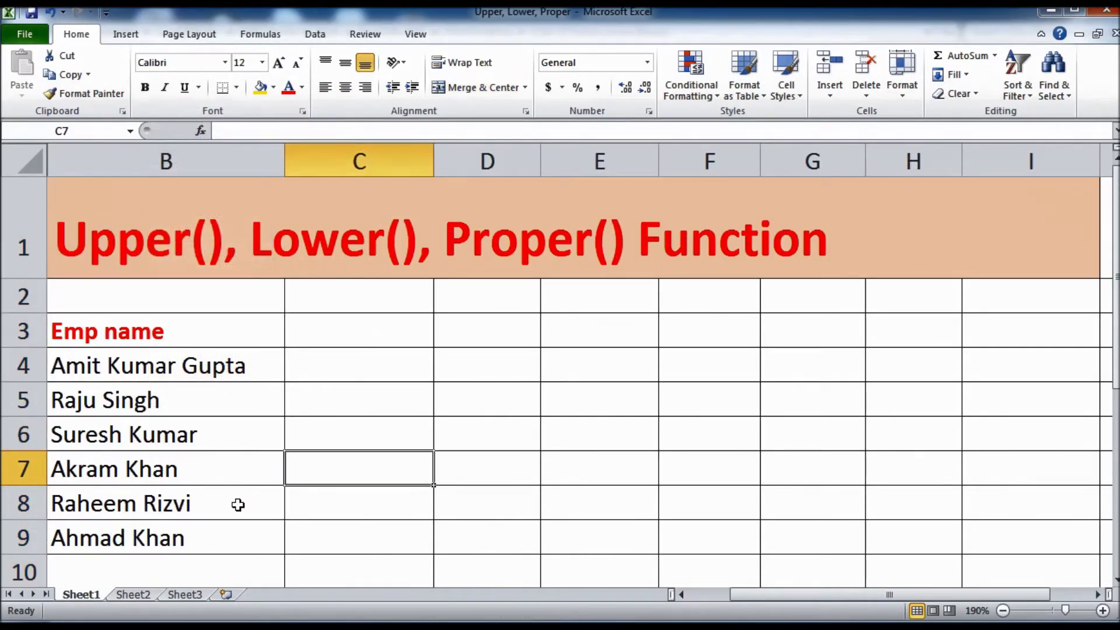
click(211, 459)
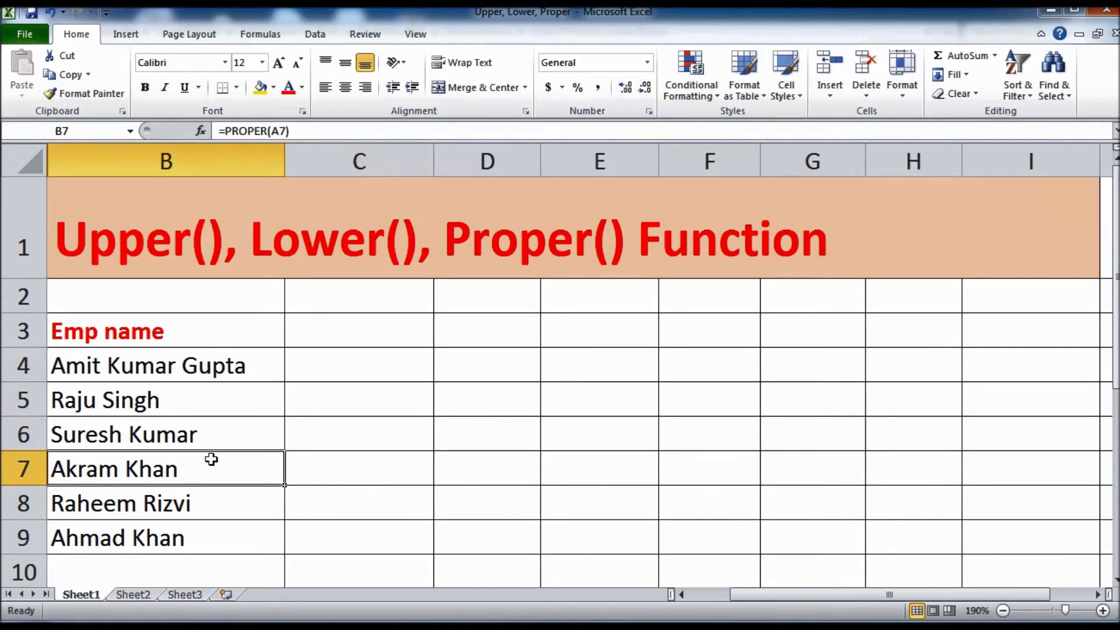
- Clear the formulas from B4:B9
click(365, 370)
drag(365, 370, 354, 534)
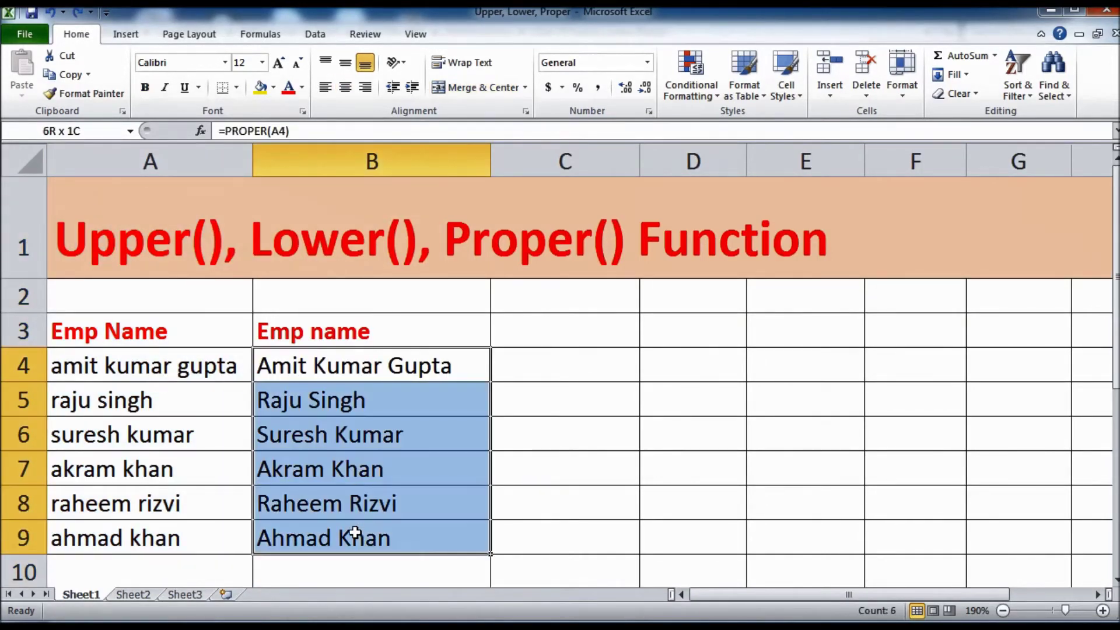
key(Delete)
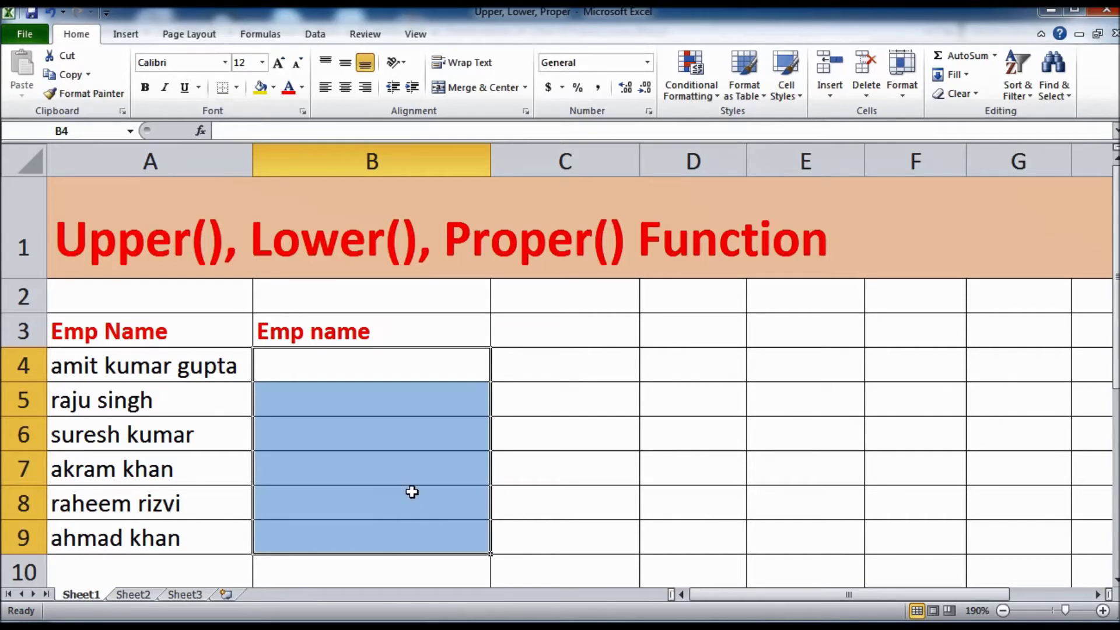
click(389, 370)
text(=UPPER(A4))
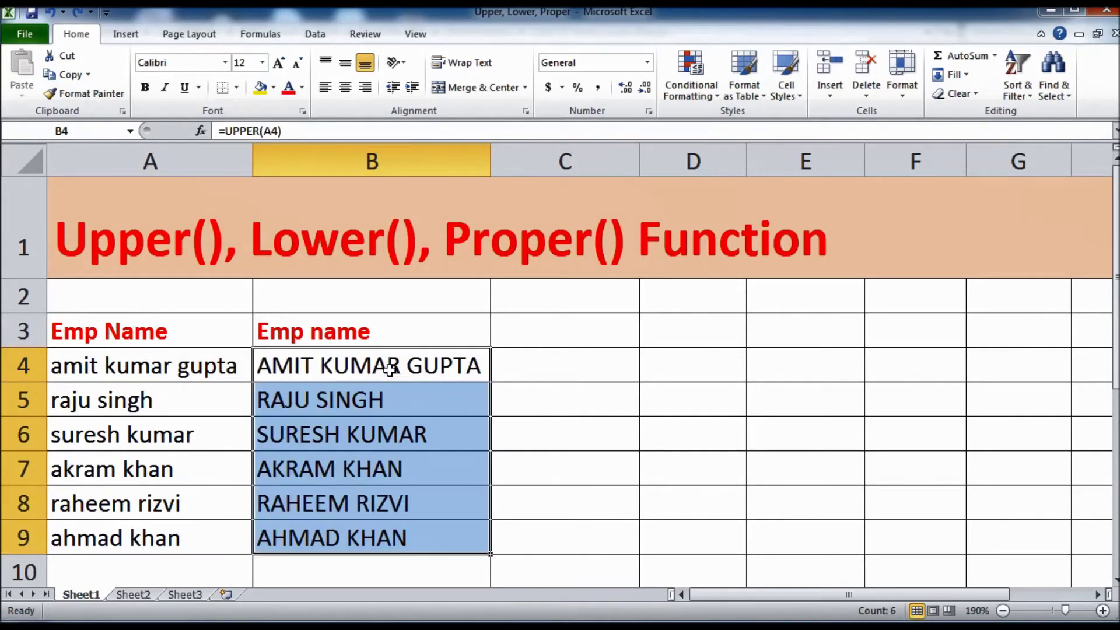
- Hide column A
click(428, 433)
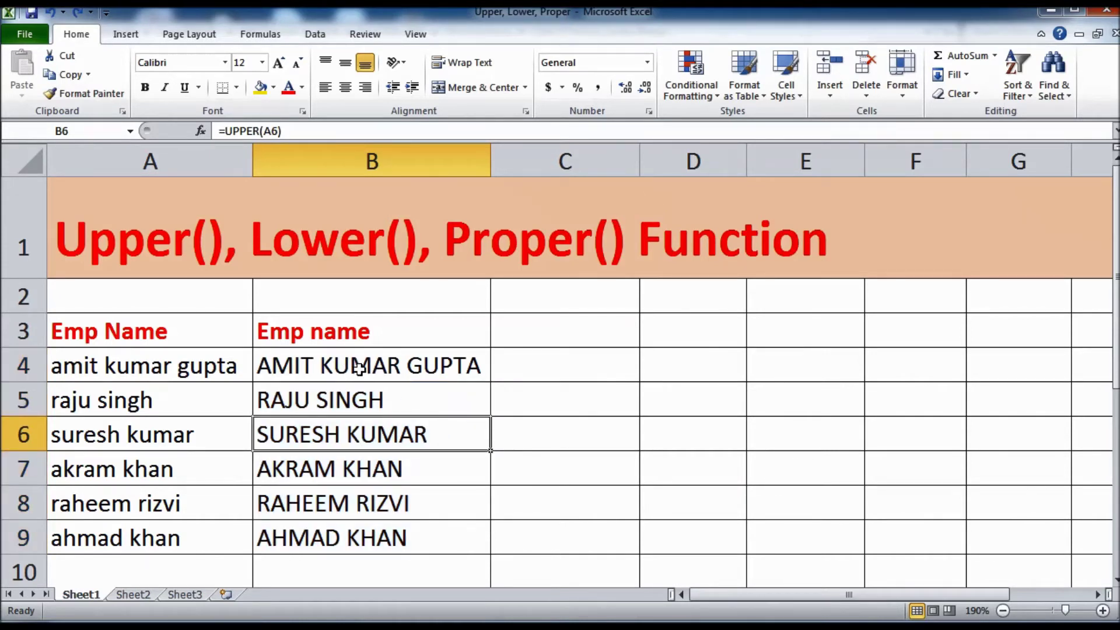
click(175, 161)
right_click(170, 159)
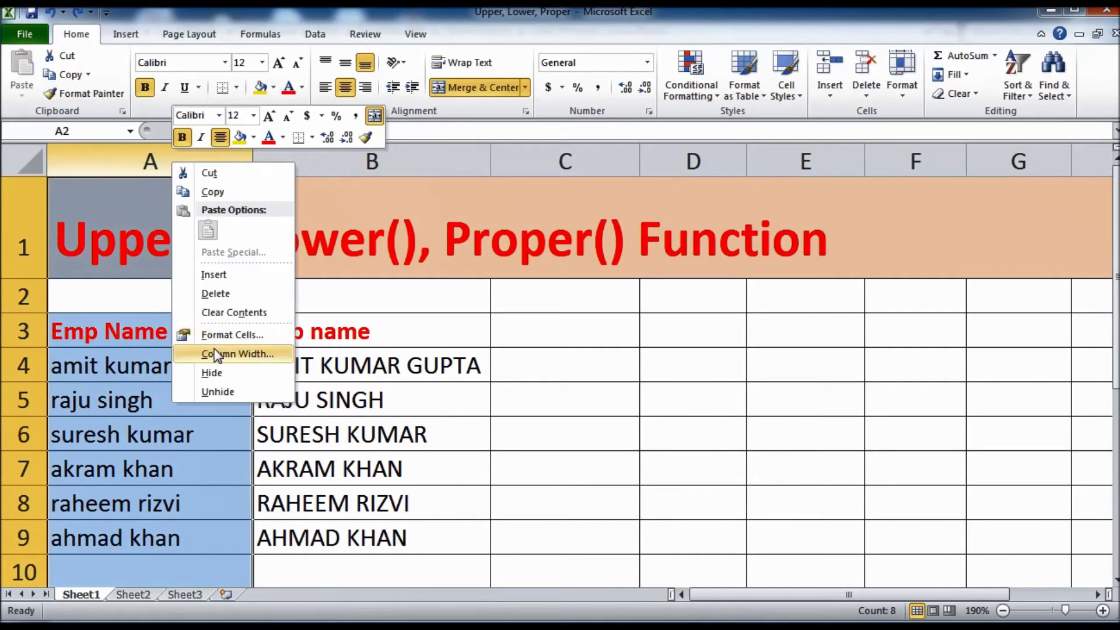
click(220, 374)
- Enter =LOWER(B4) in C4, autofit column C, and fill it down to C9
click(295, 432)
click(325, 364)
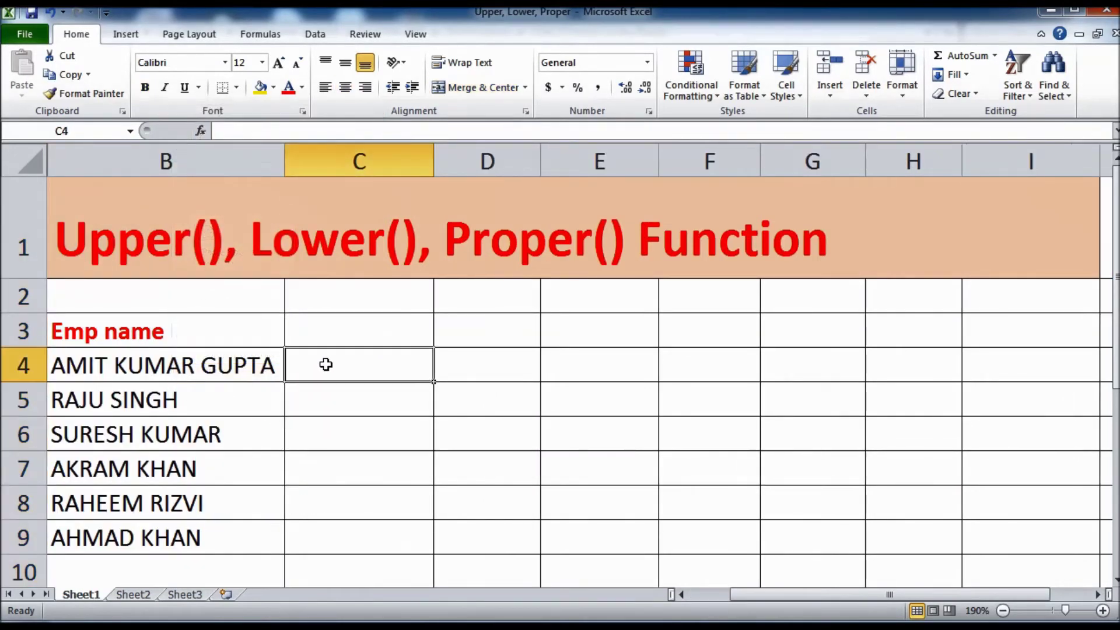
text(=)
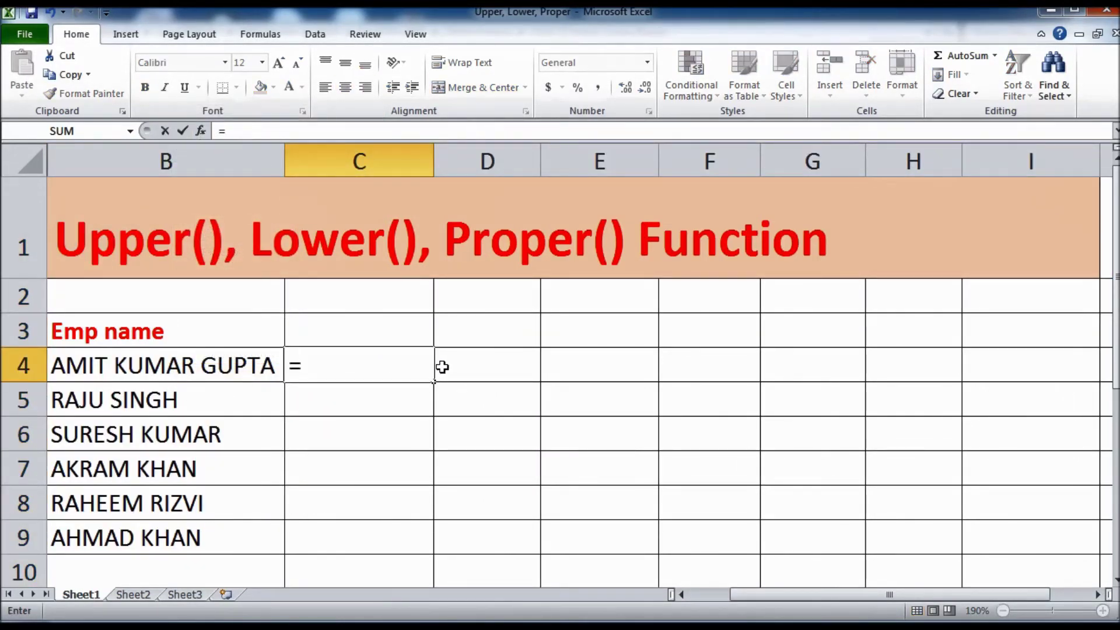
text(lowe)
key(Tab)
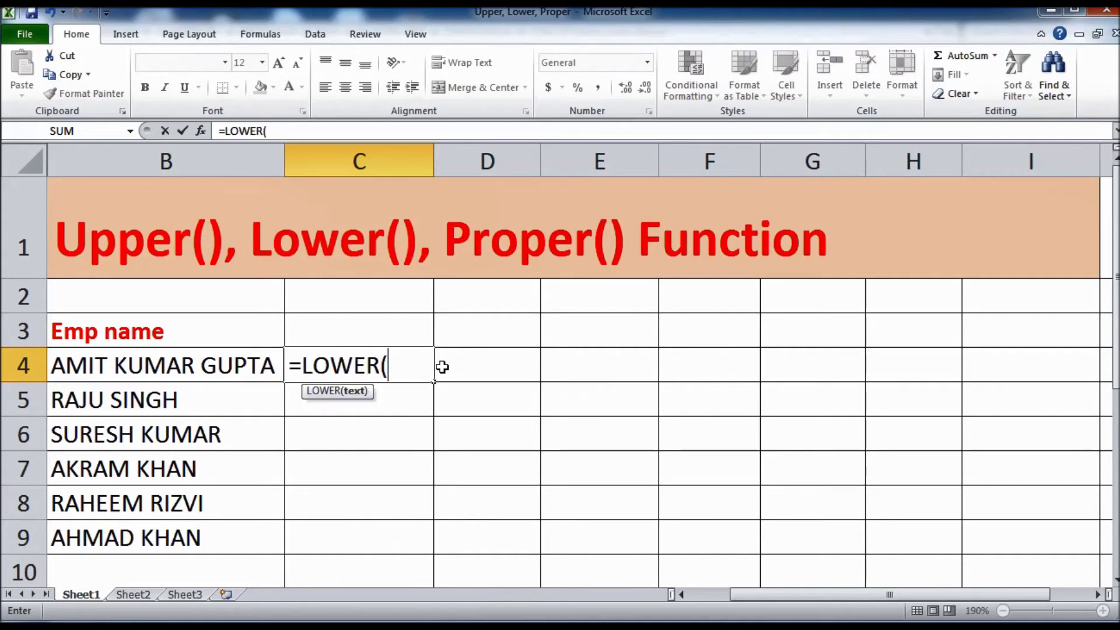
click(211, 366)
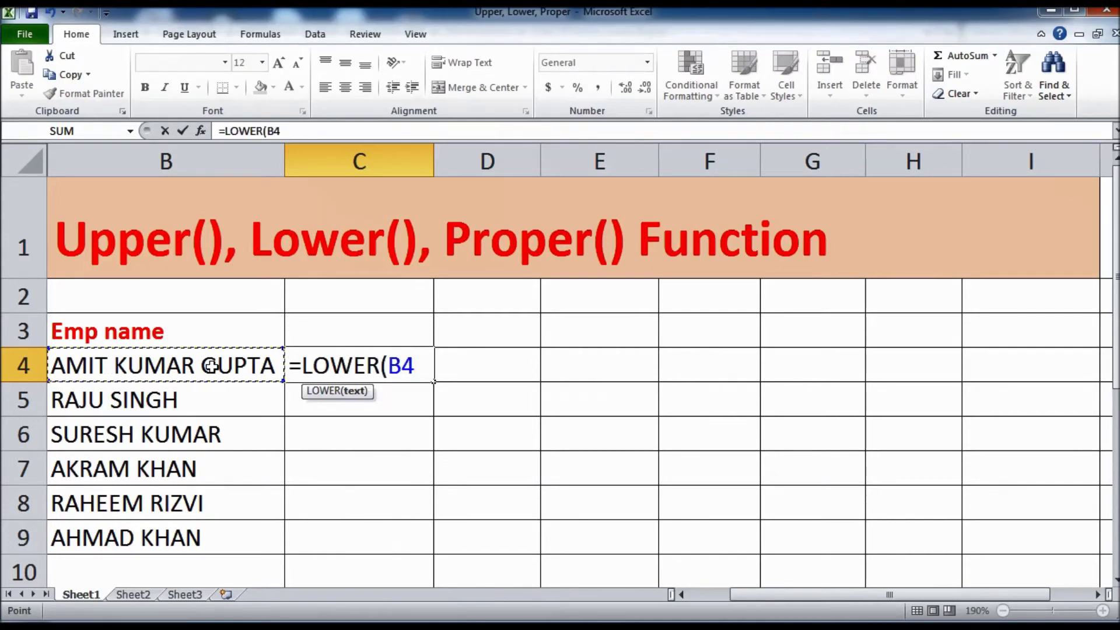
key(Return)
key(Up)
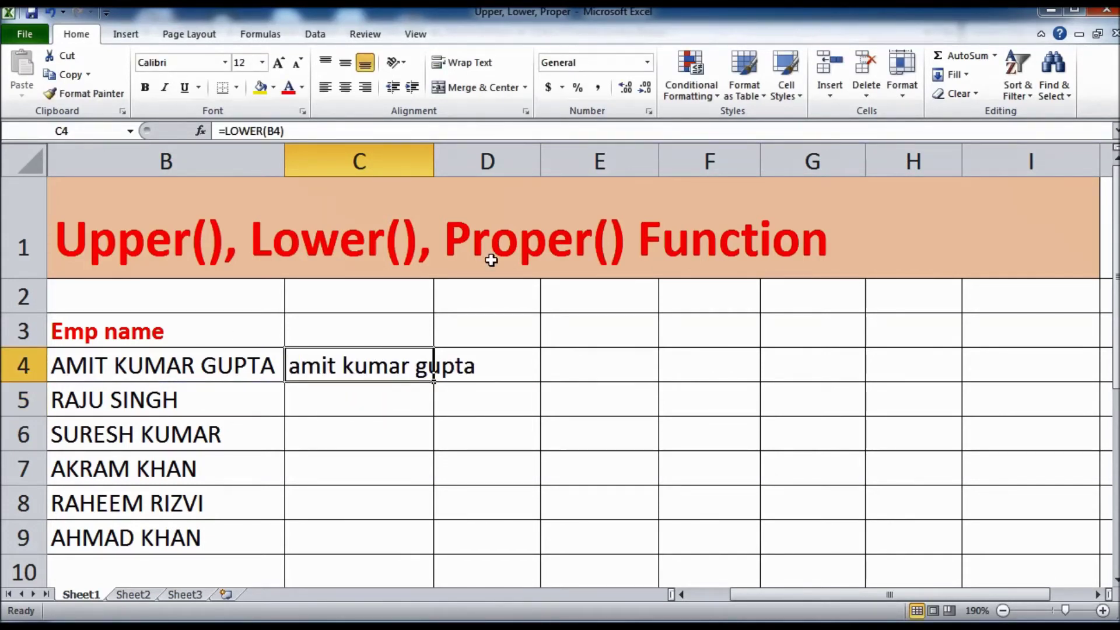
double_click(432, 157)
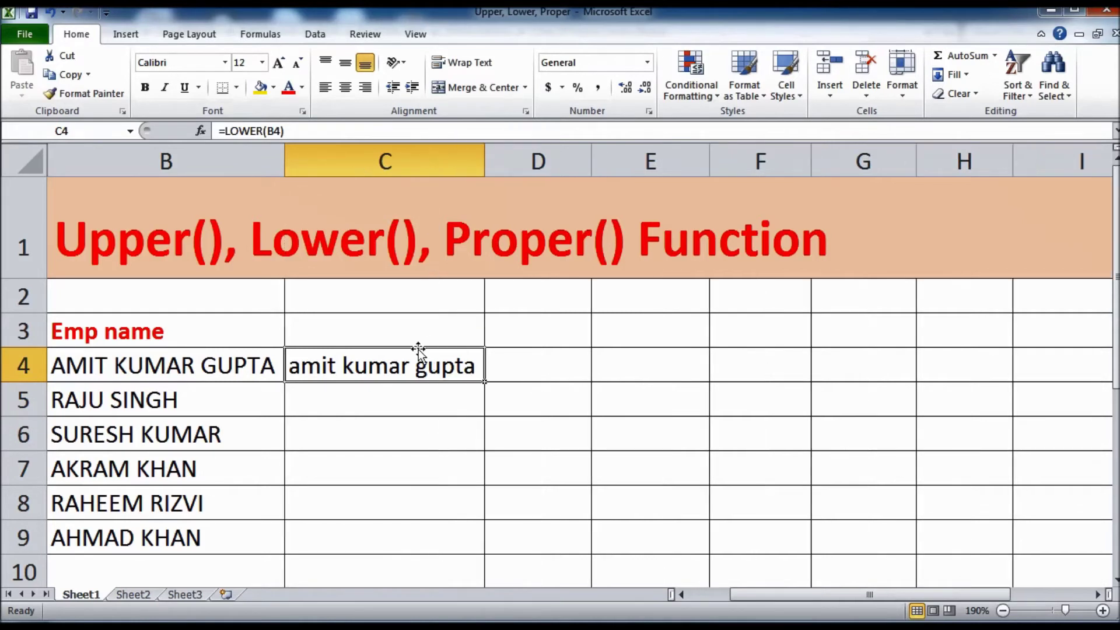
double_click(484, 382)
click(612, 492)
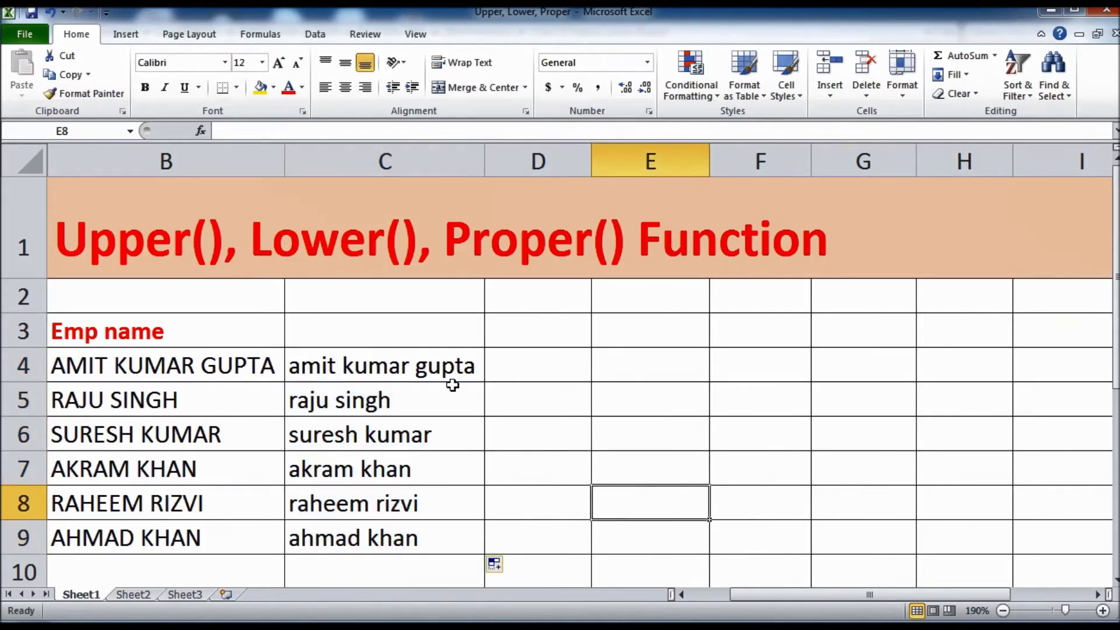
- Type the headings Lower, Upper and Proper into C3, D3 and E3
click(350, 331)
text(Lo)
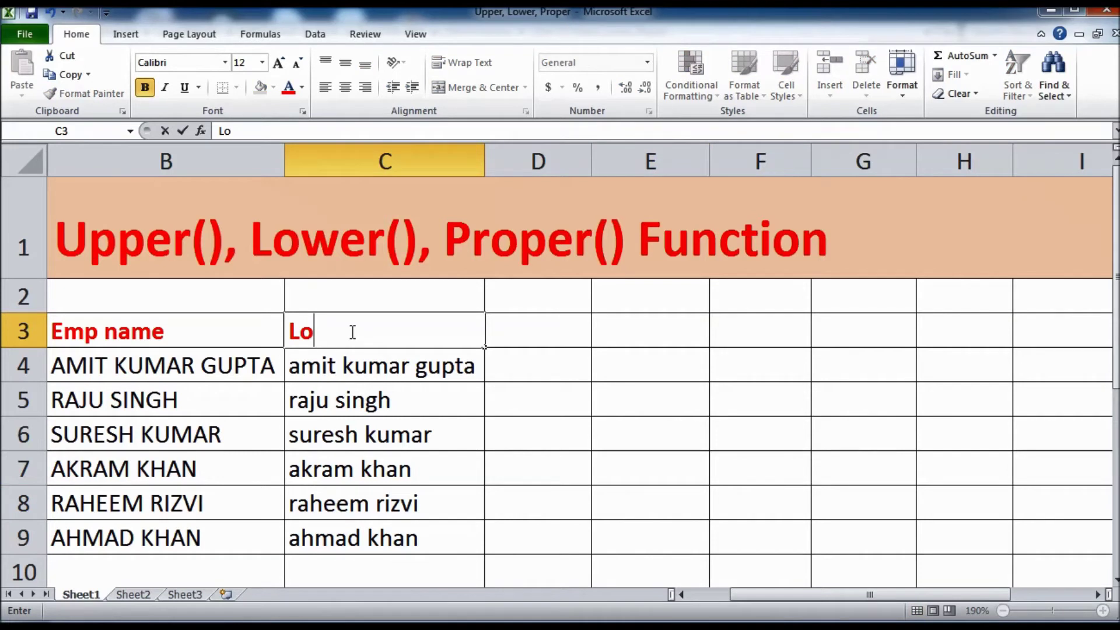
text(wer)
key(Tab)
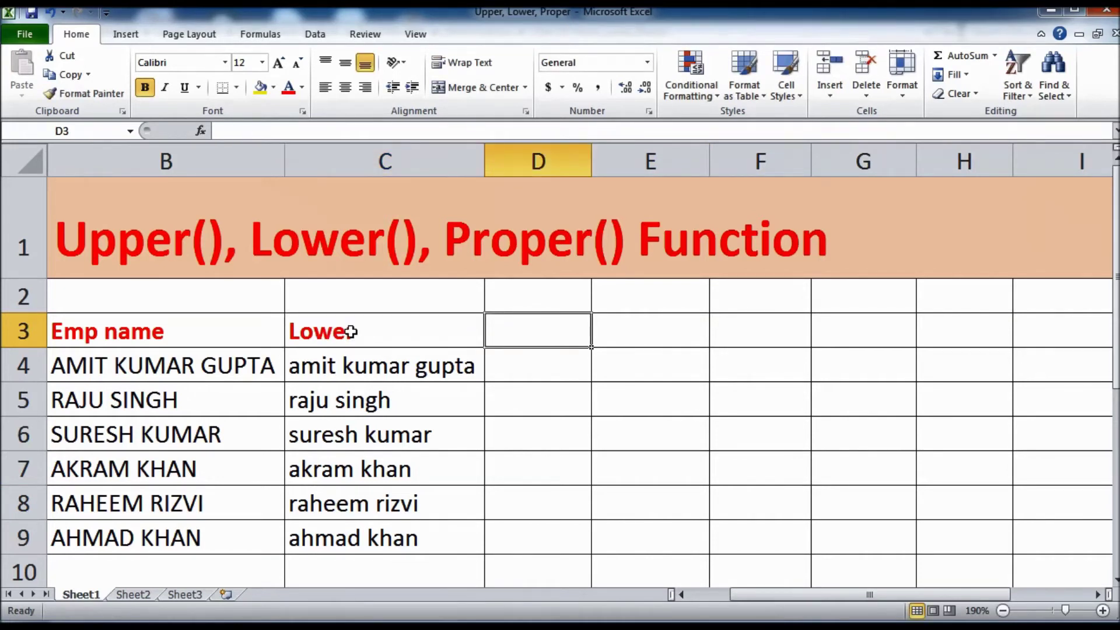
text(Upper)
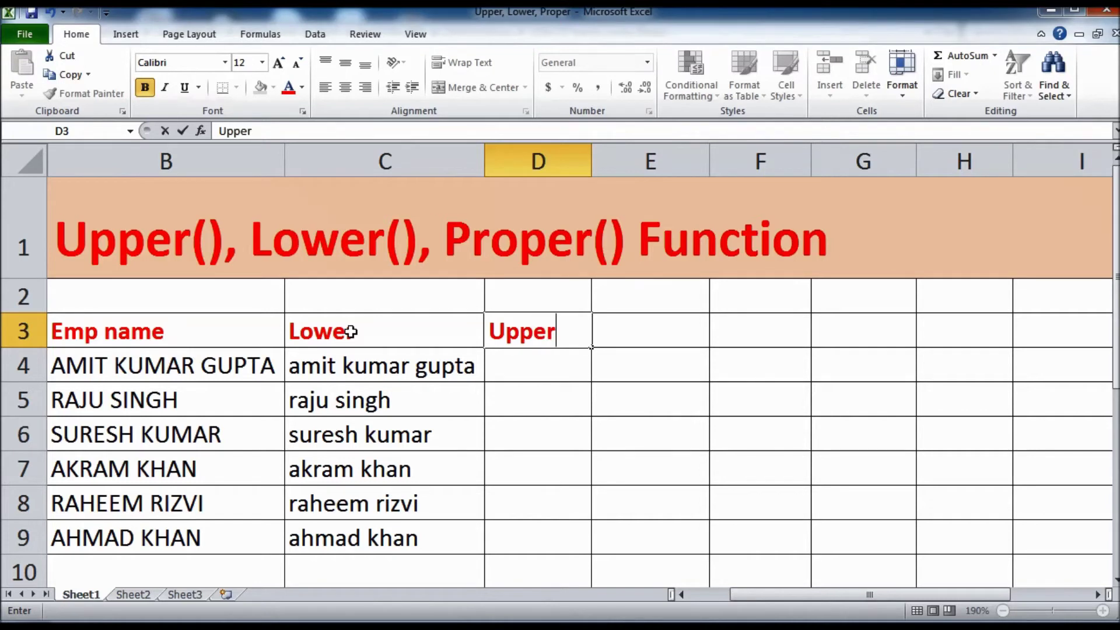
key(Tab)
text(Proper)
key(Return)
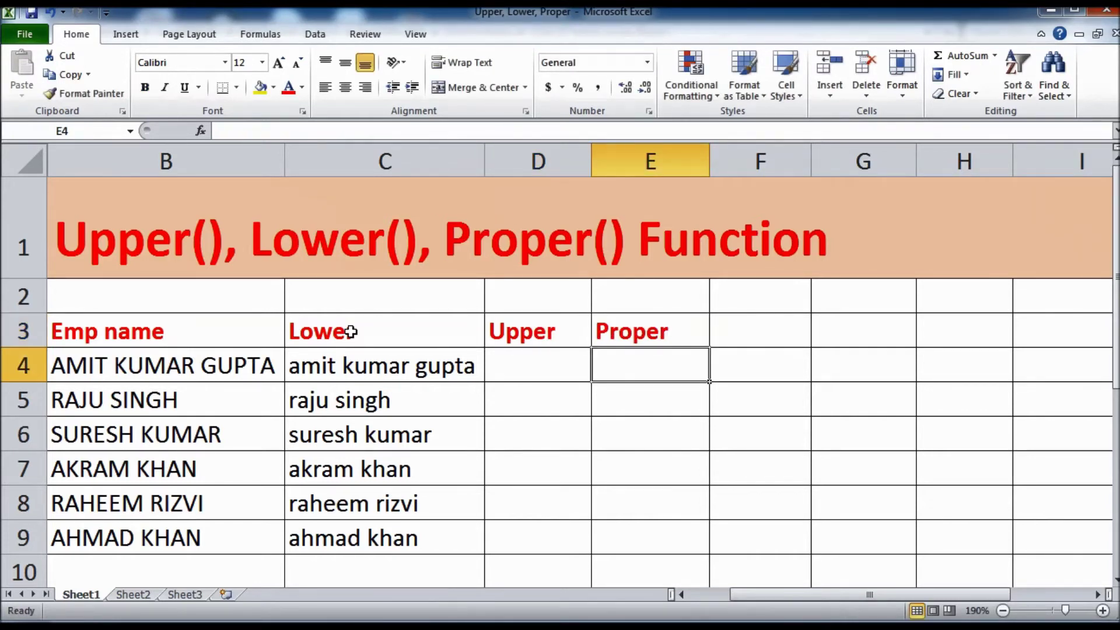
- Enter =PROPER(B4) in E4 and fit column E to the name
click(529, 368)
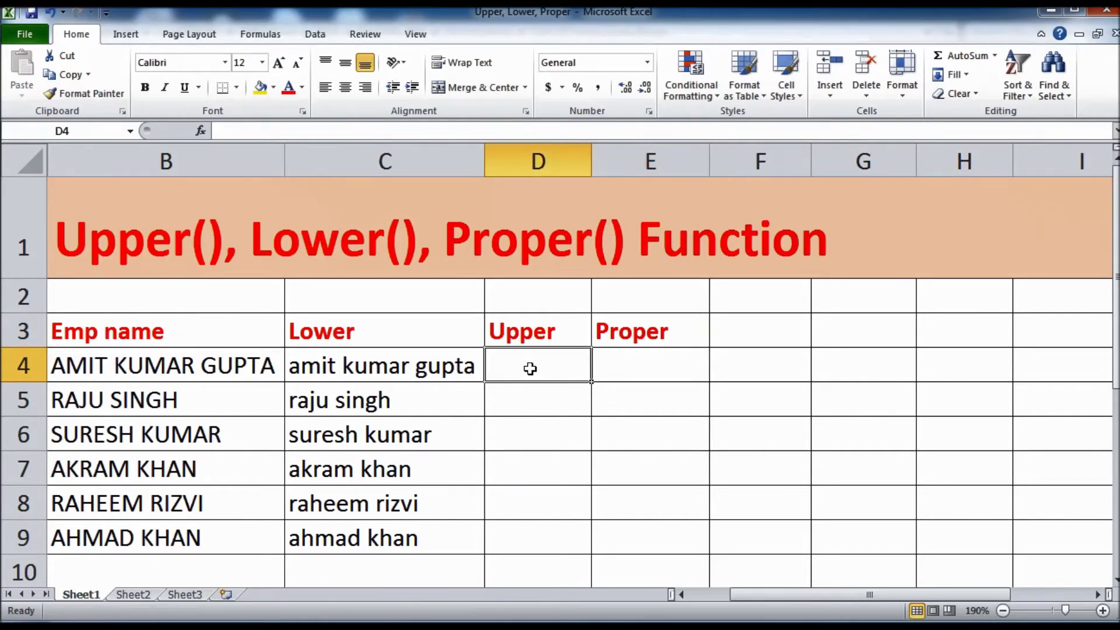
click(641, 367)
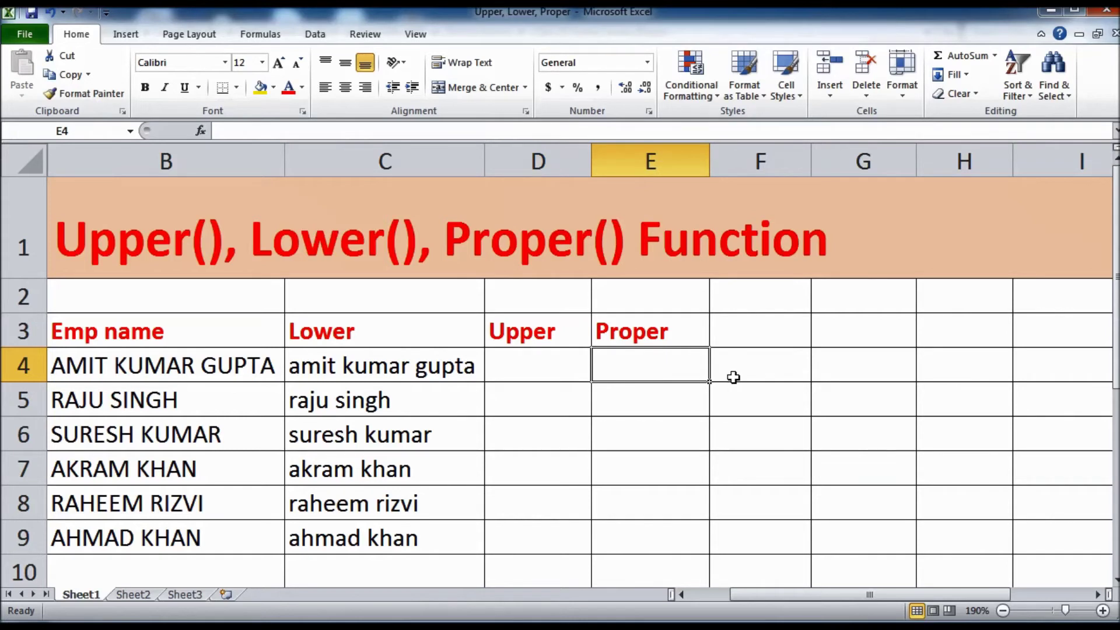
text(=pr)
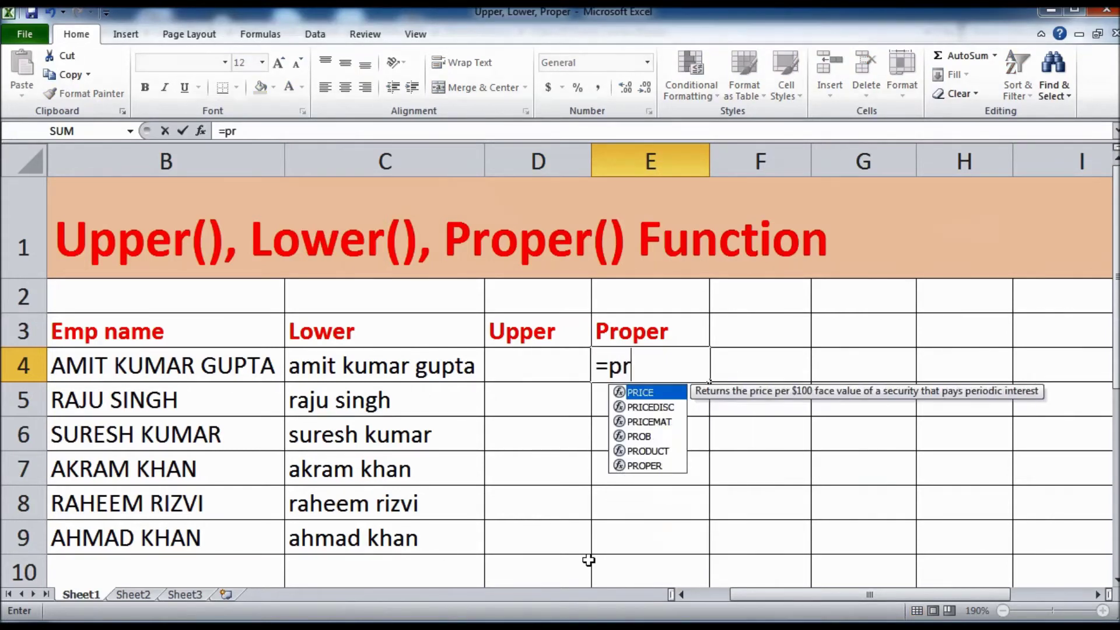
text(o)
key(Down)
key(Down)
key(Tab)
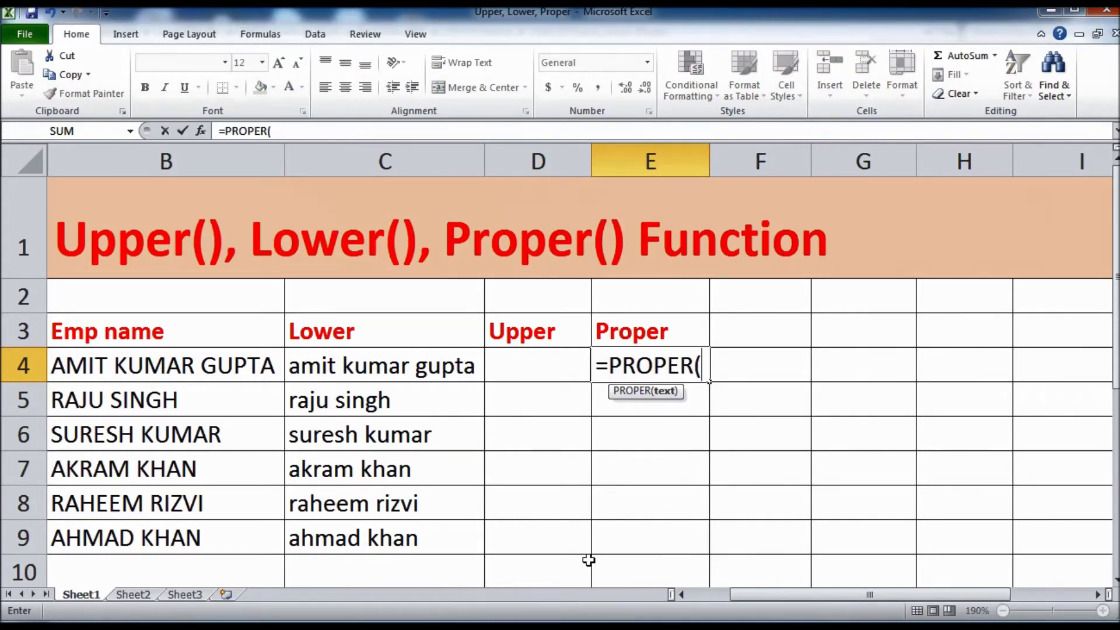
click(245, 365)
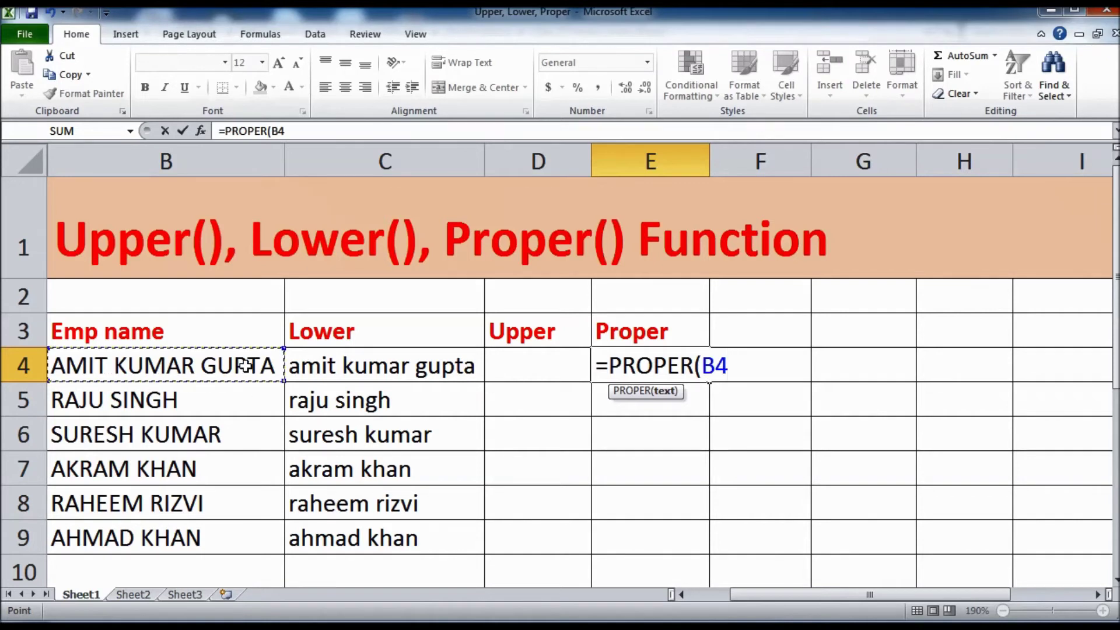
key(Return)
key(Up)
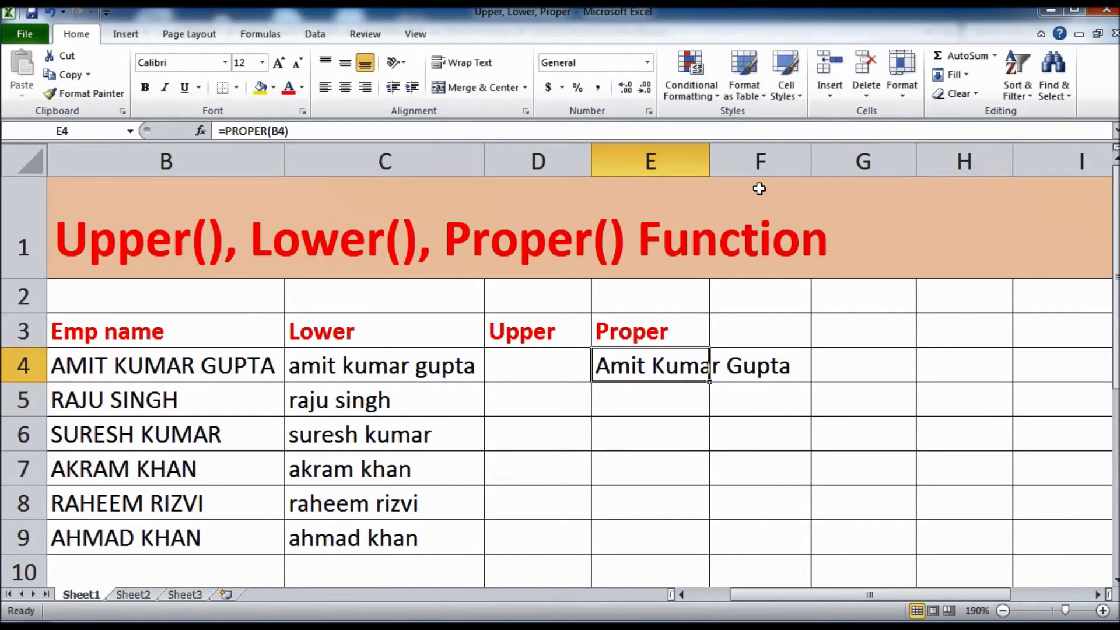
double_click(710, 161)
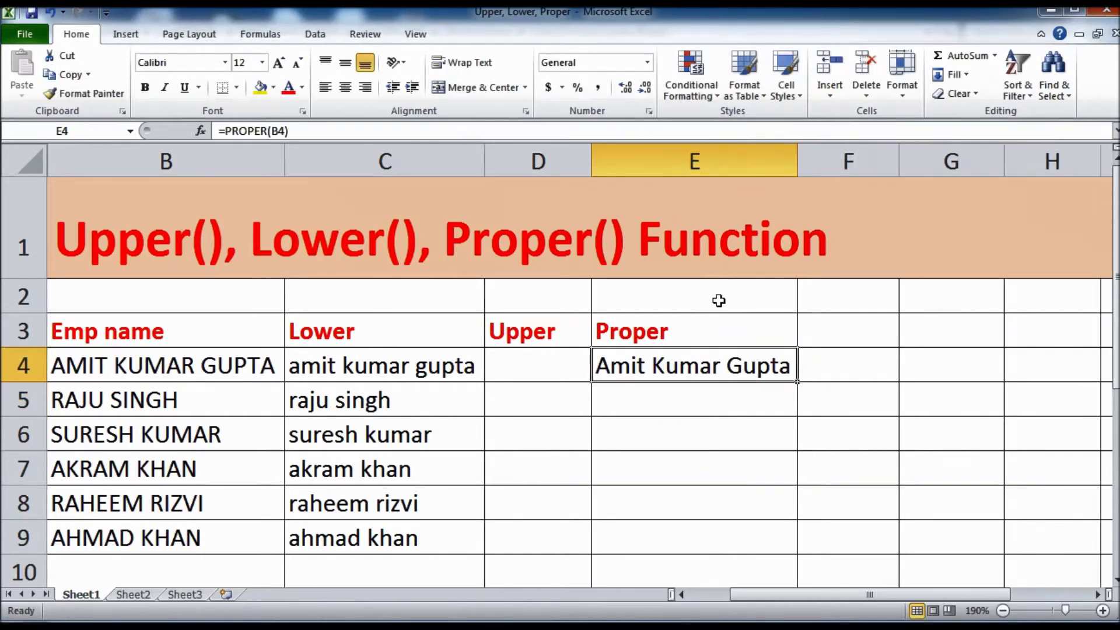
- Fill the PROPER formula from E4 down to E9
double_click(715, 367)
click(752, 366)
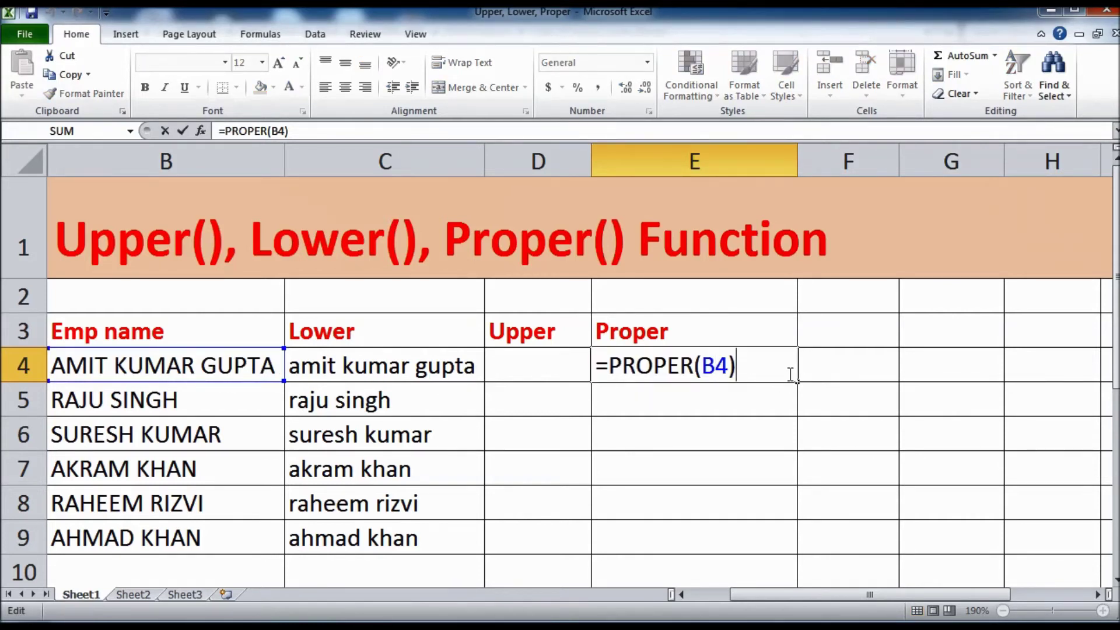
key(ctrl+Return)
drag(795, 381, 795, 553)
click(857, 512)
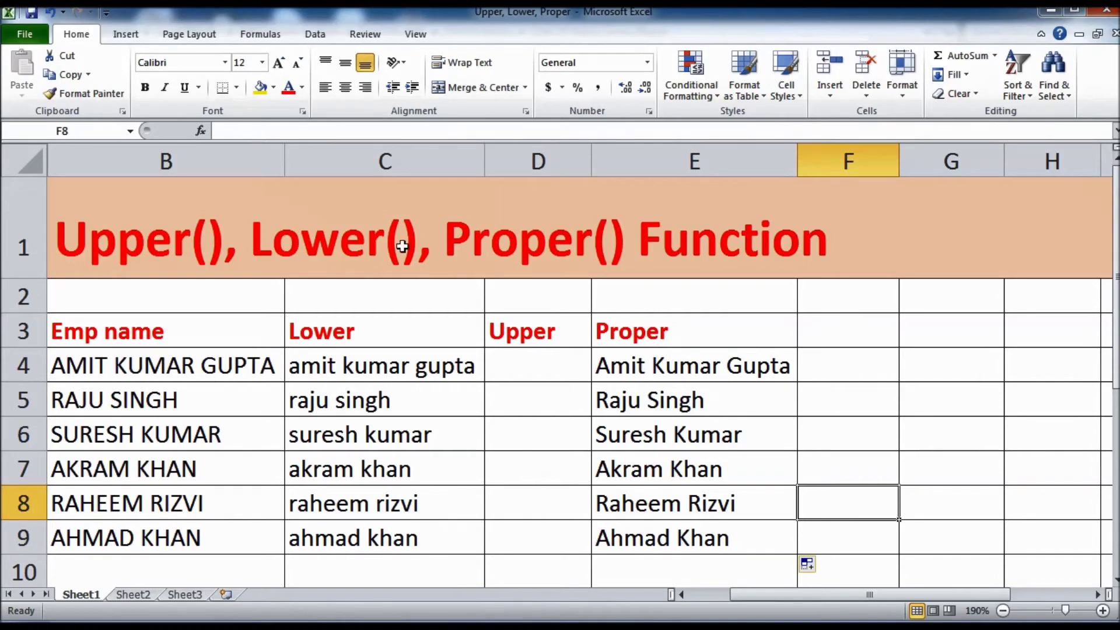
click(152, 161)
- Hide the Emp name column
right_click(152, 160)
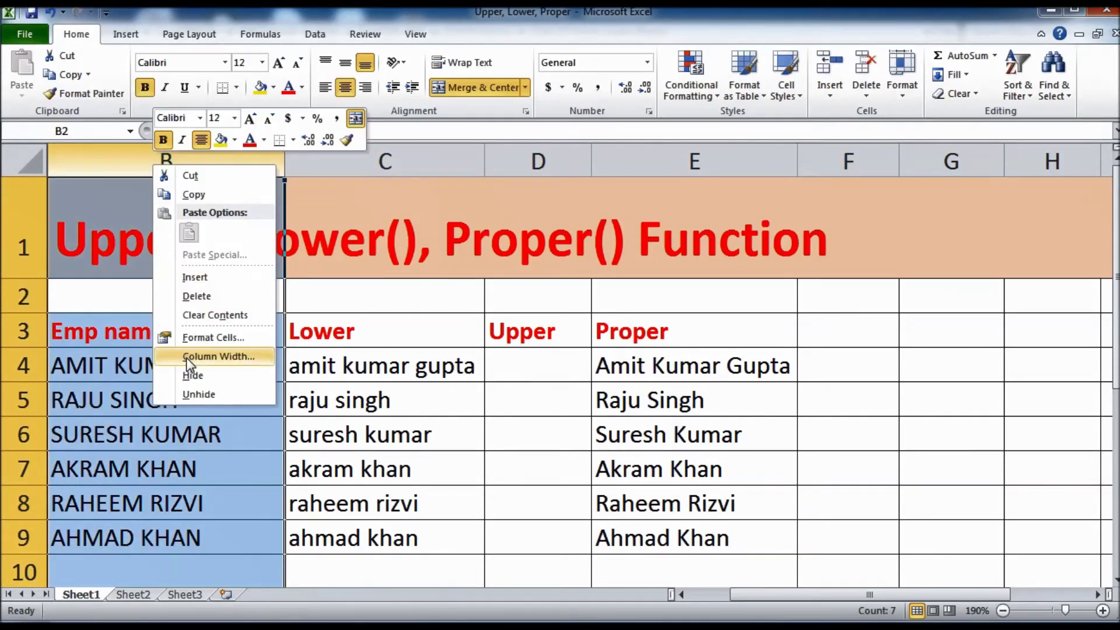
click(187, 375)
click(563, 432)
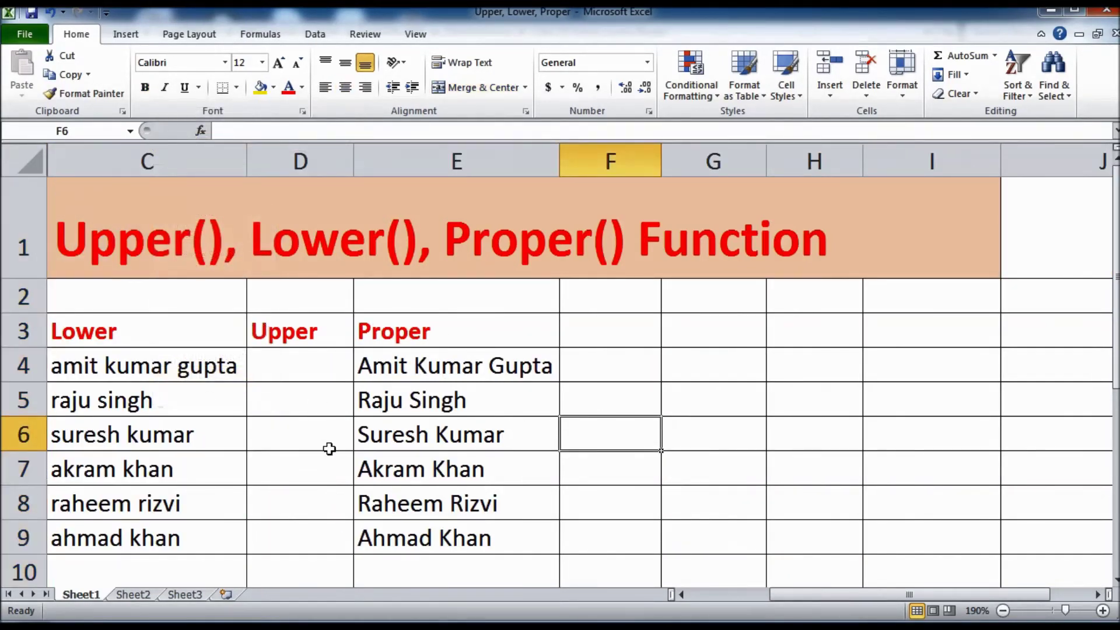
- Enter =UPPER(C4) in D4, correcting the misspelled function name
click(295, 363)
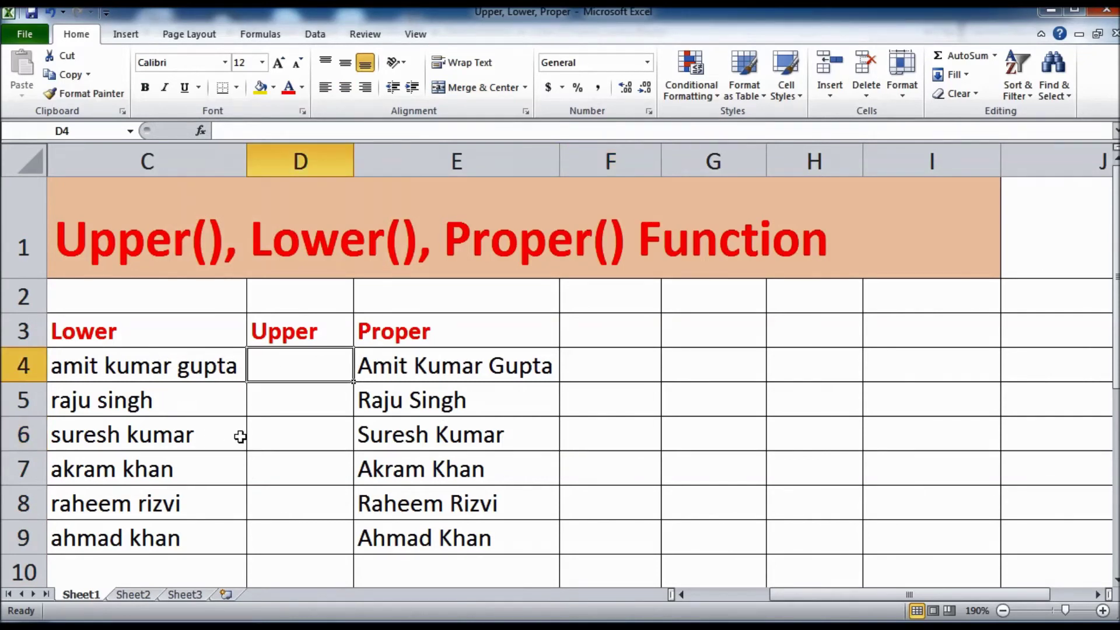
text(=)
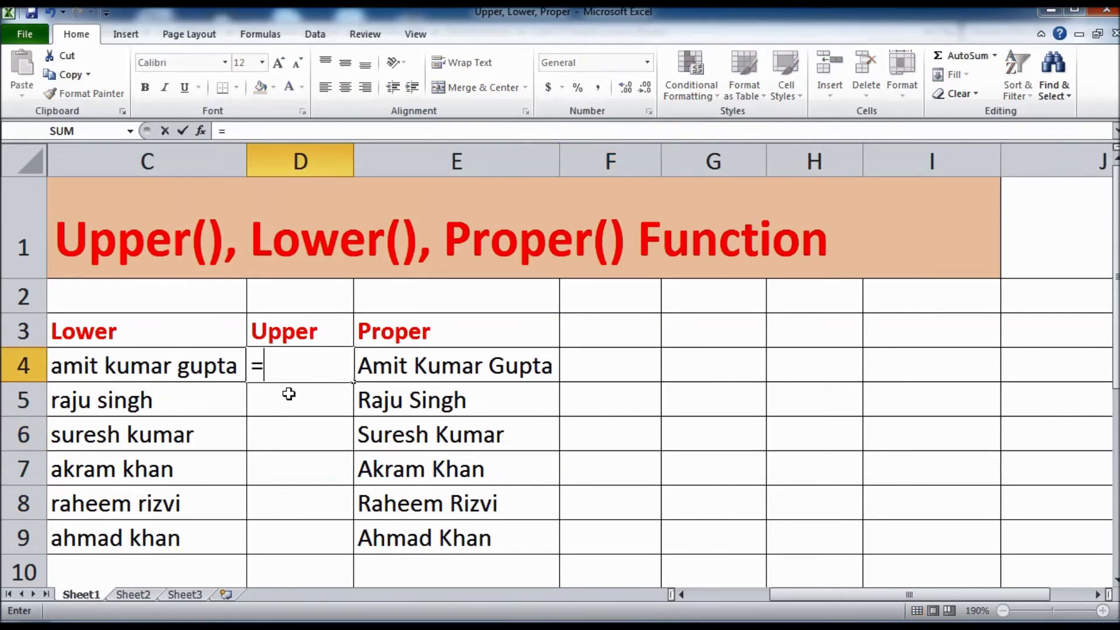
text(uper)
key(Tab)
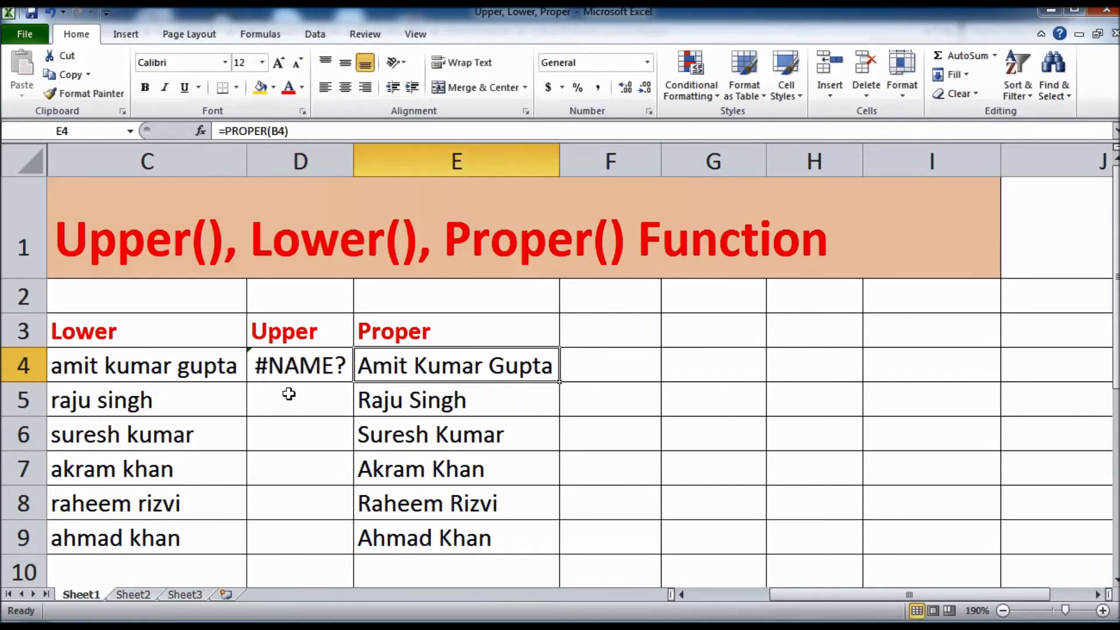
key(Left)
double_click(266, 370)
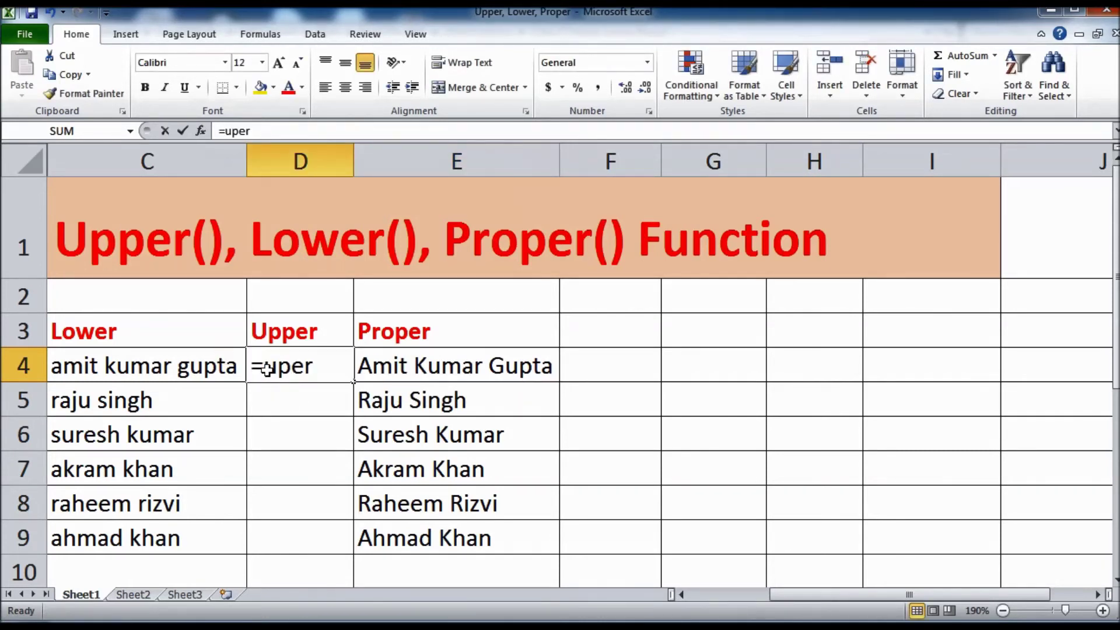
click(288, 370)
text(p)
click(327, 367)
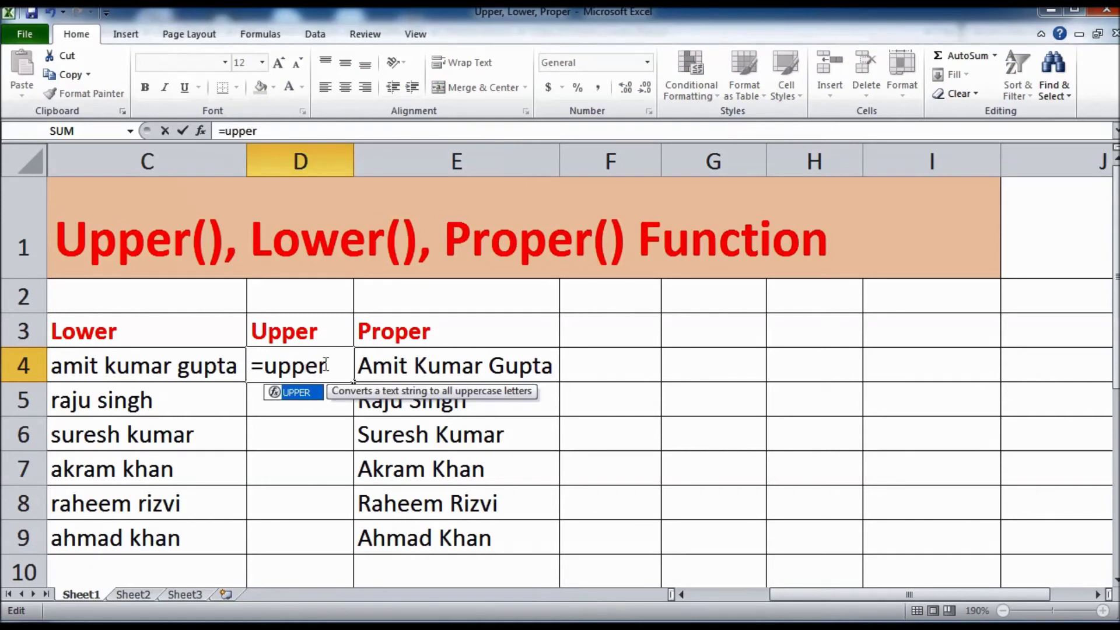
text(()
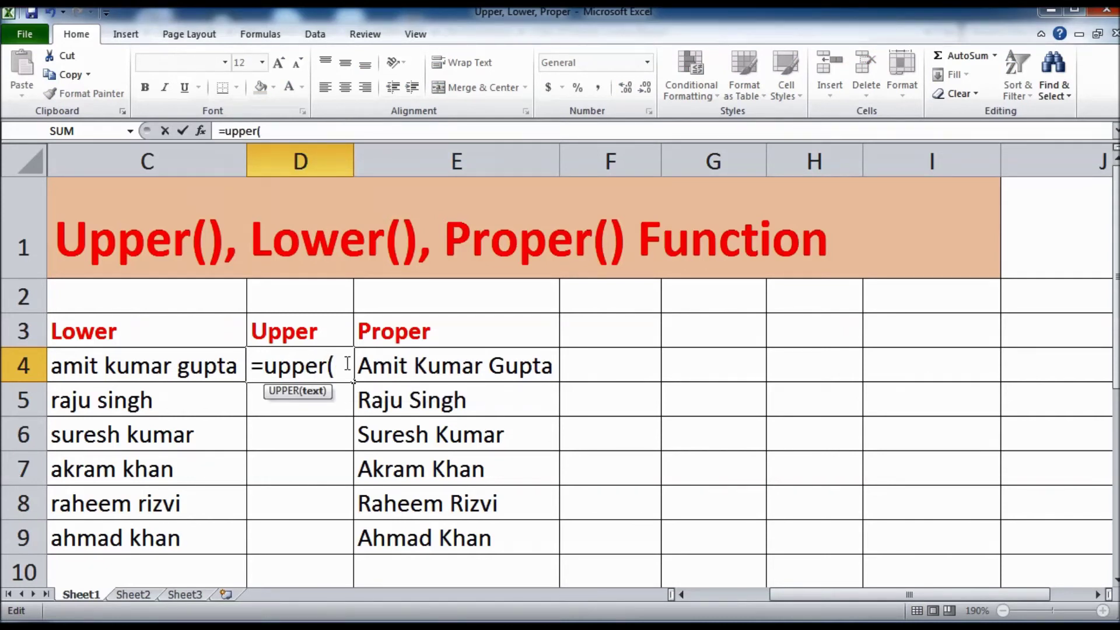
click(109, 365)
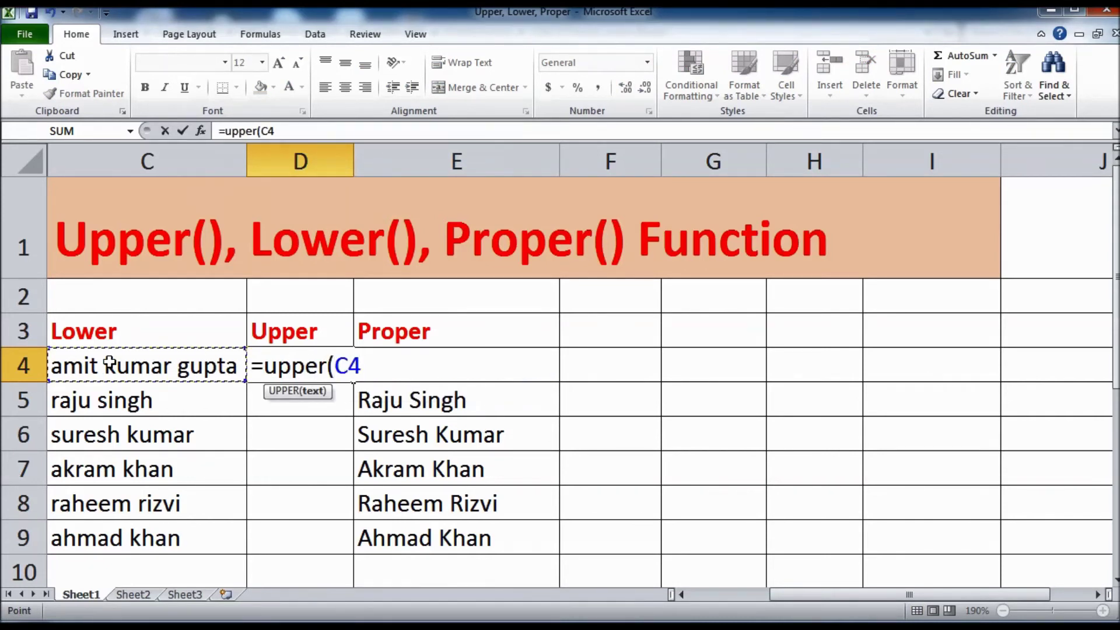
text())
key(Return)
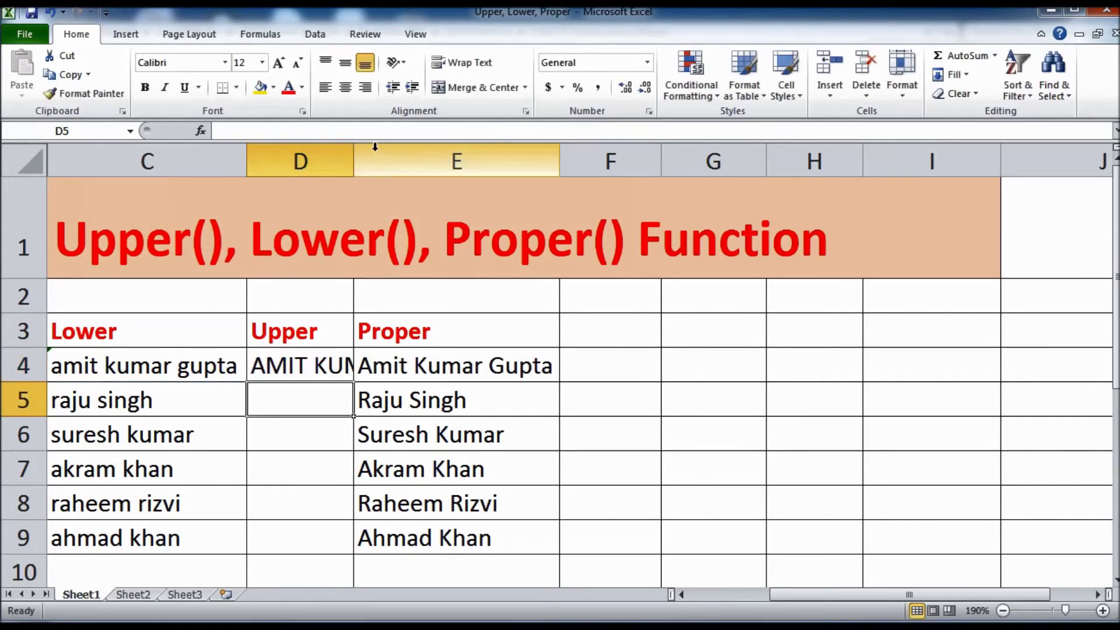
- Autofit column D and fill the UPPER formula down to D9
double_click(354, 156)
click(444, 364)
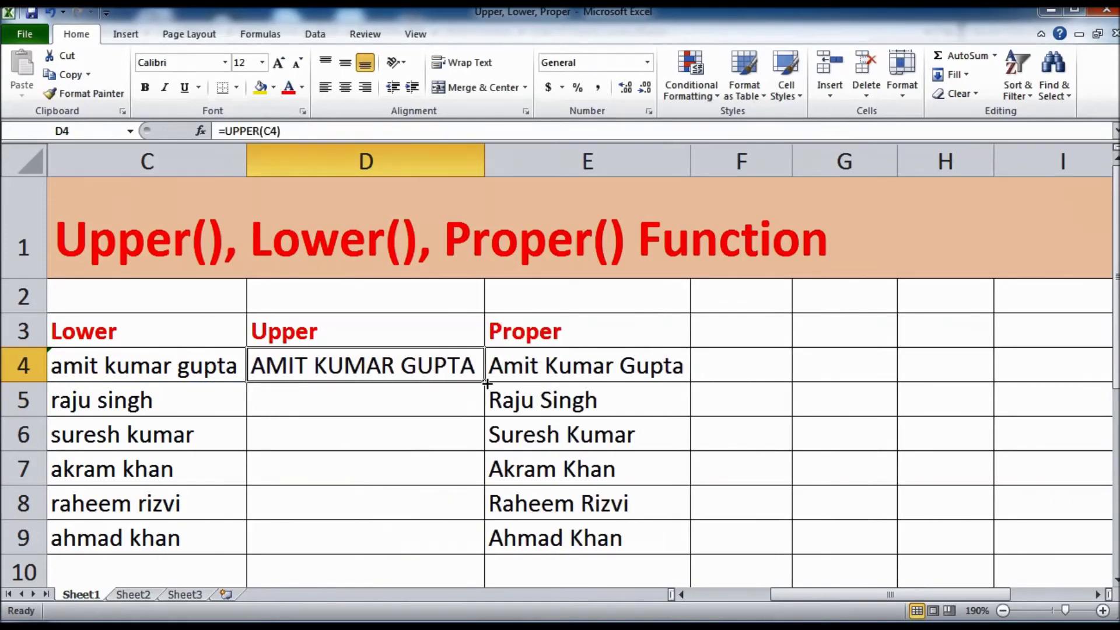
drag(487, 384, 471, 548)
click(697, 495)
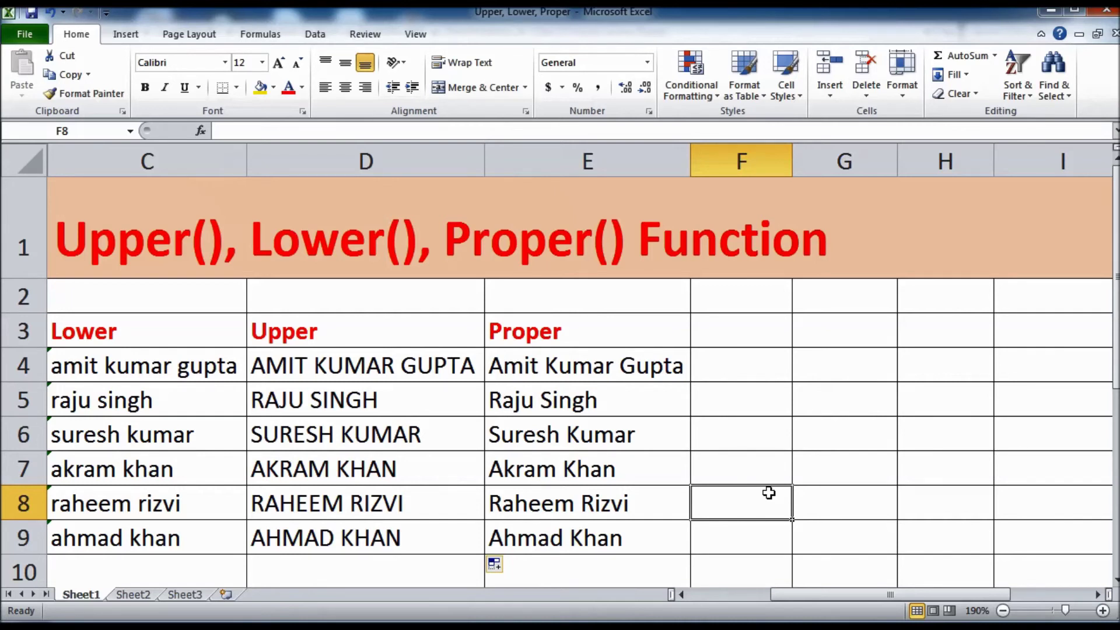
click(734, 378)
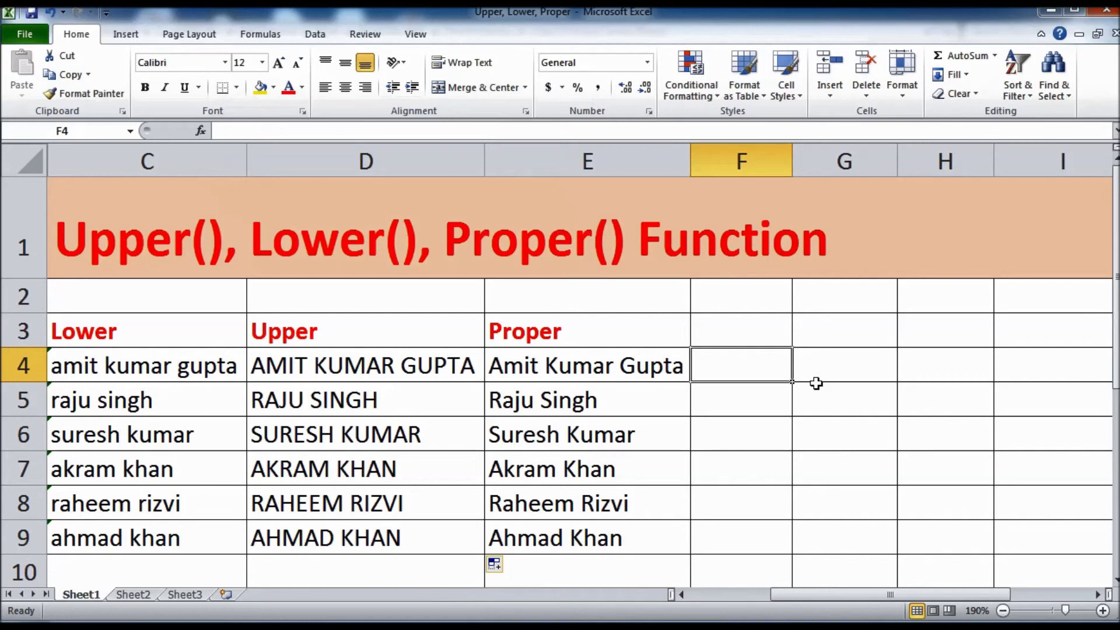
text(AMIT)
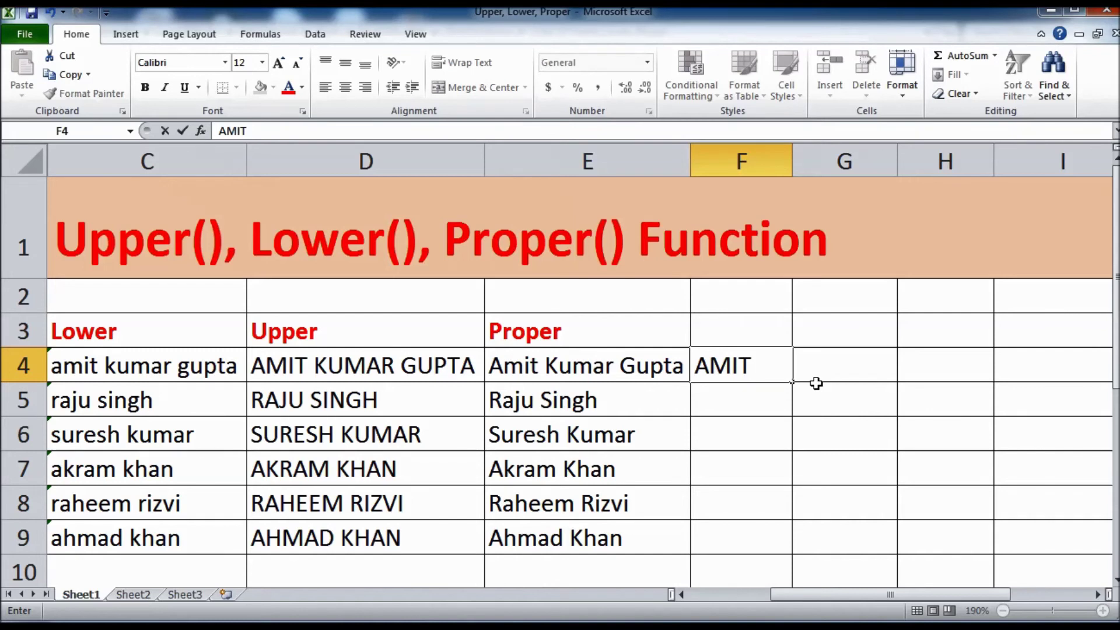
text( KUMAR)
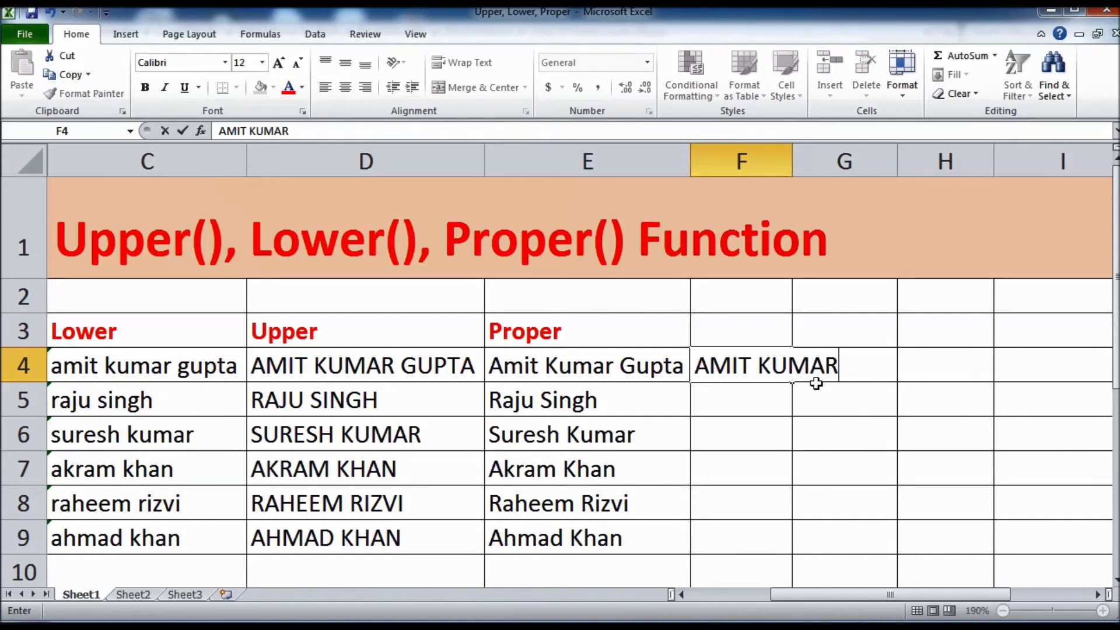
key(Return)
drag(792, 160, 846, 160)
- Check the LOWER formula in C4 against F4 and the Lower and Upper heading cells
click(809, 375)
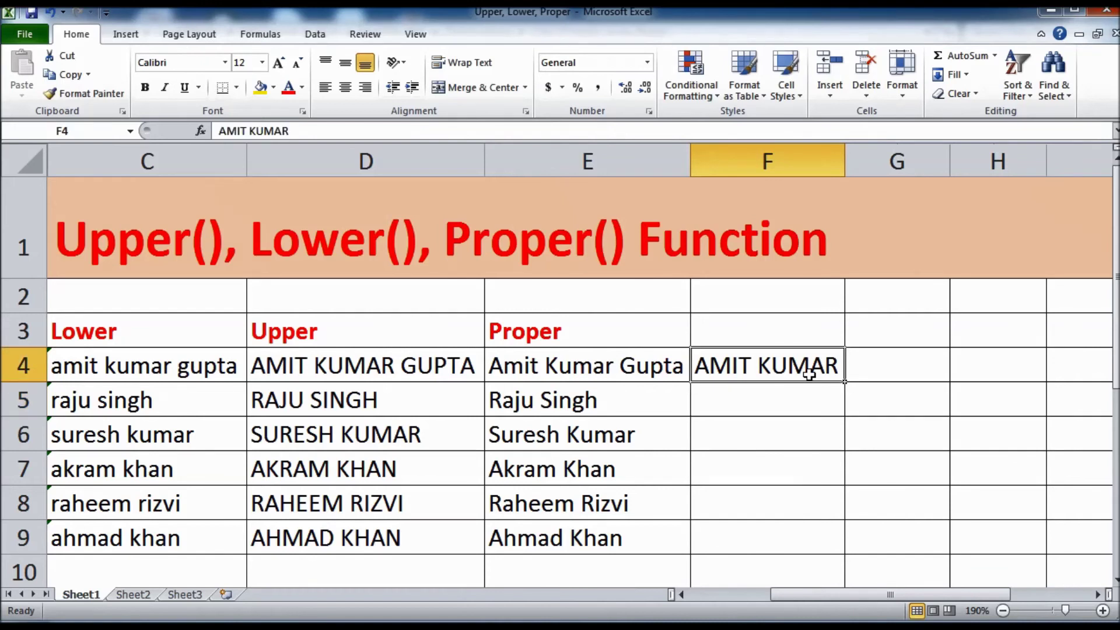
click(113, 364)
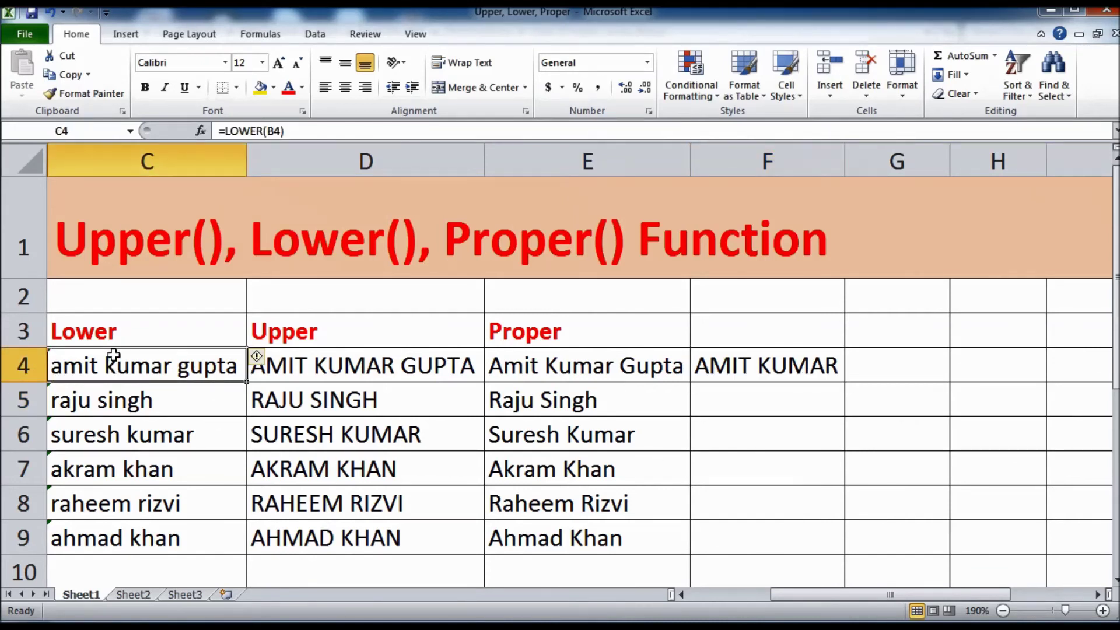
click(109, 329)
click(753, 369)
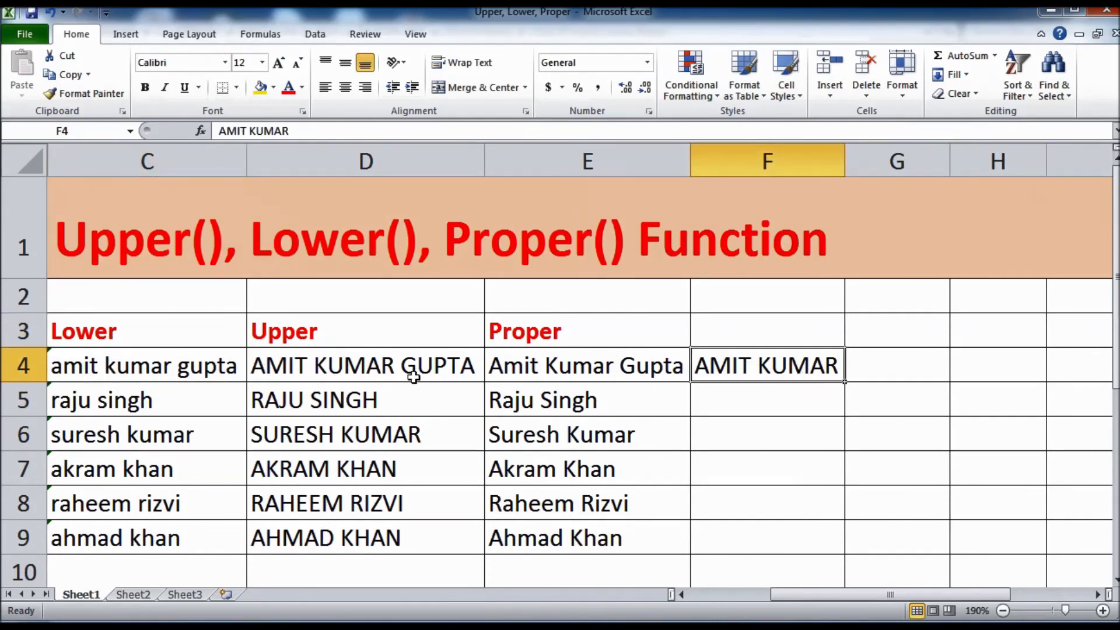
click(335, 330)
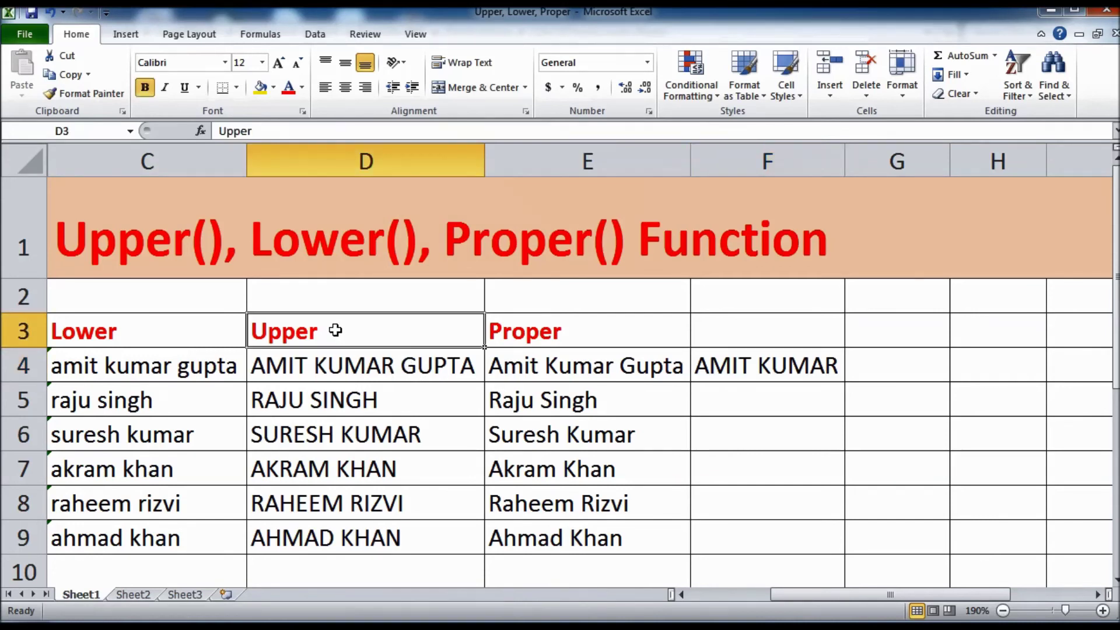
click(534, 345)
click(363, 336)
key(ctrl+grave)
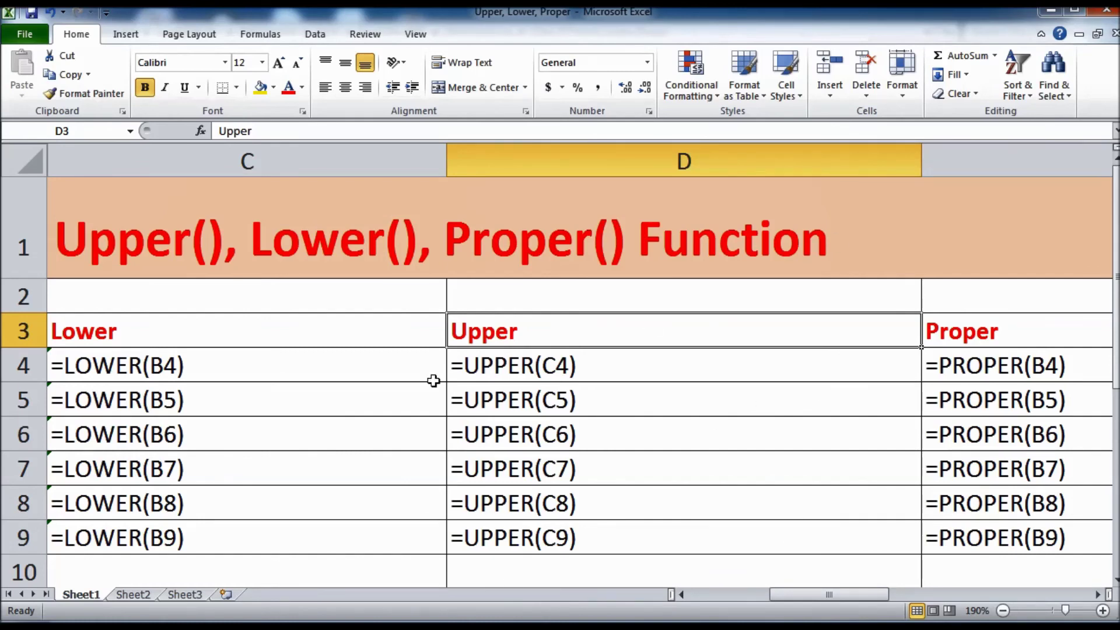
key(ctrl+grave)
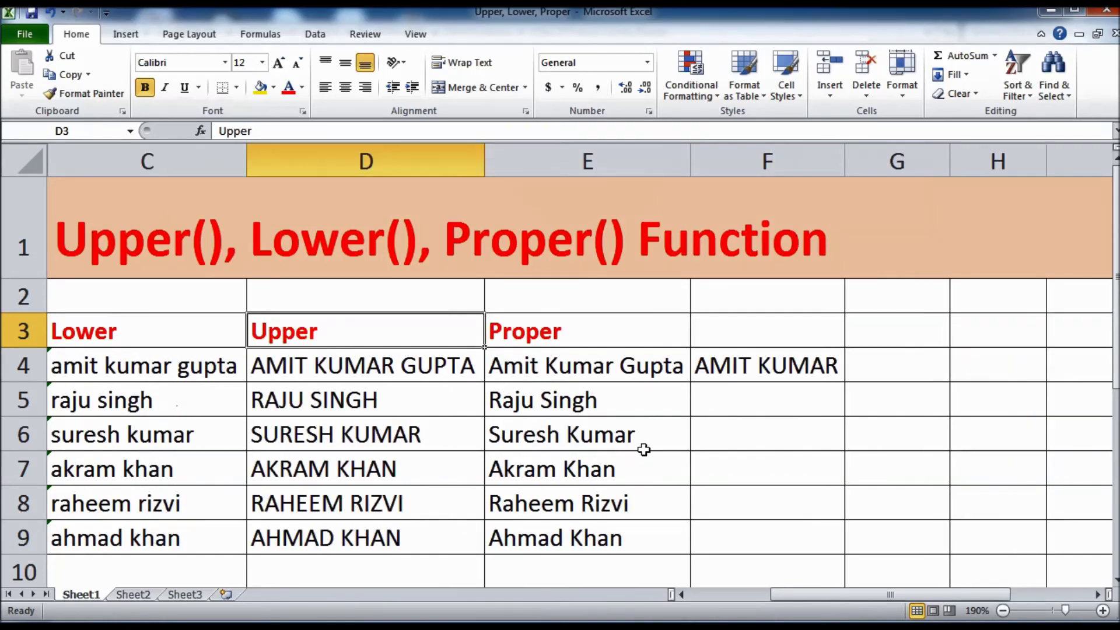
key(ctrl+grave)
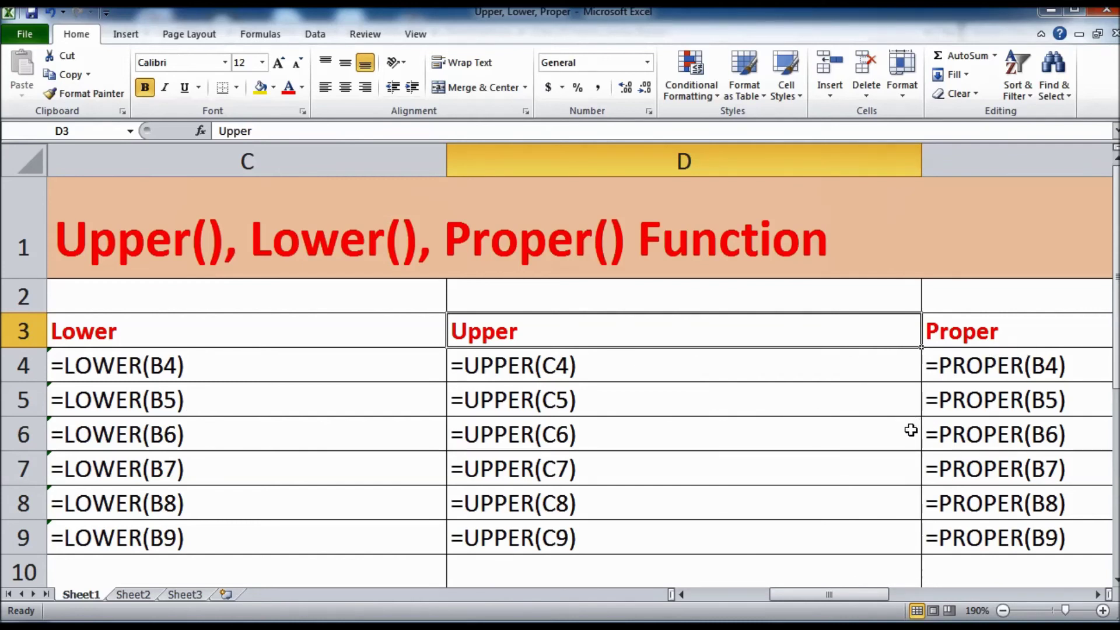
key(ctrl+grave)
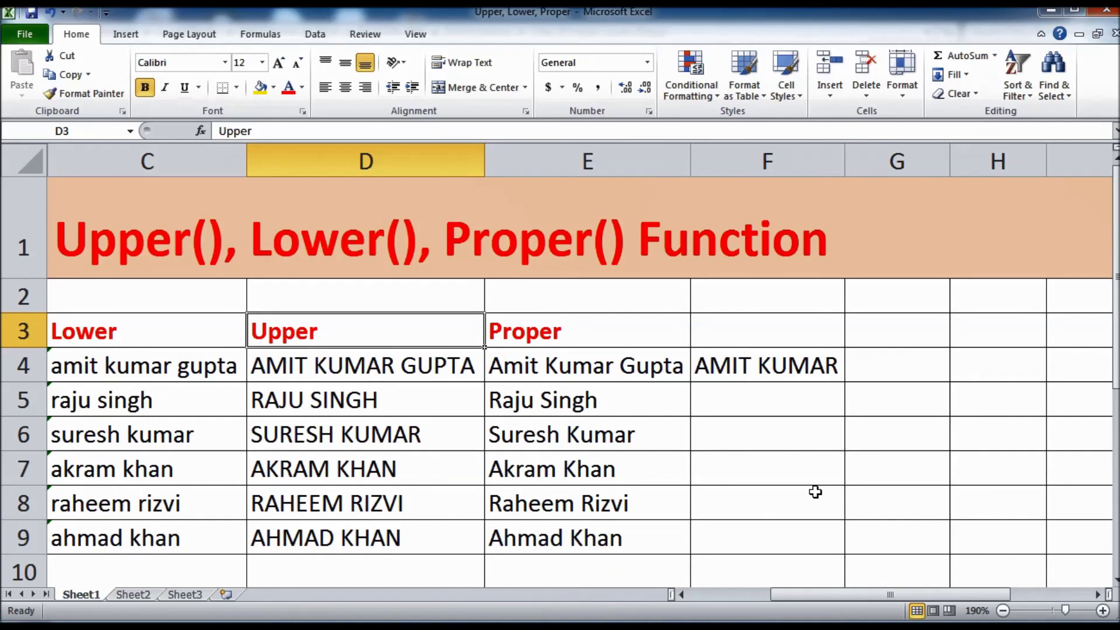